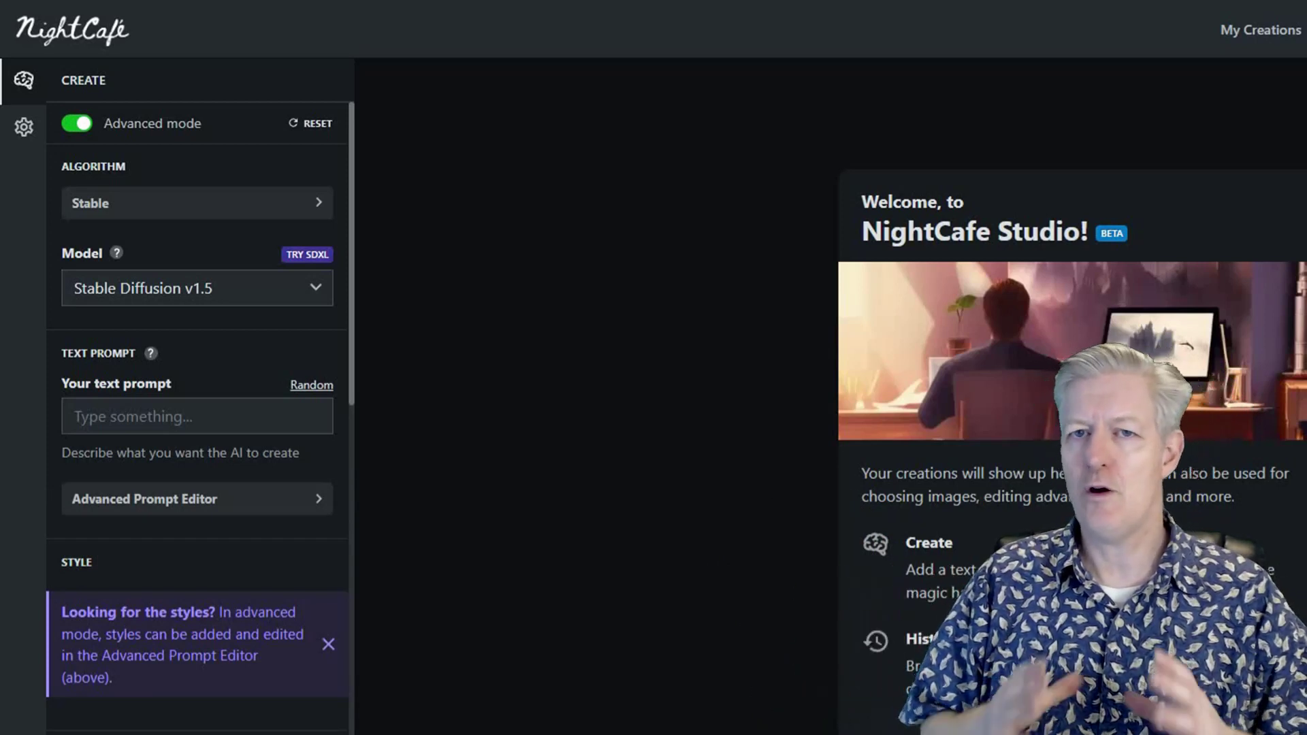
Step: Enter the prompt "Billboard has a happy dog, by Makoto Shinkai, James Jean, and Jean-Baptiste Monge green park, bright cheerful colors, elaborate, oil painting"
click(73, 416)
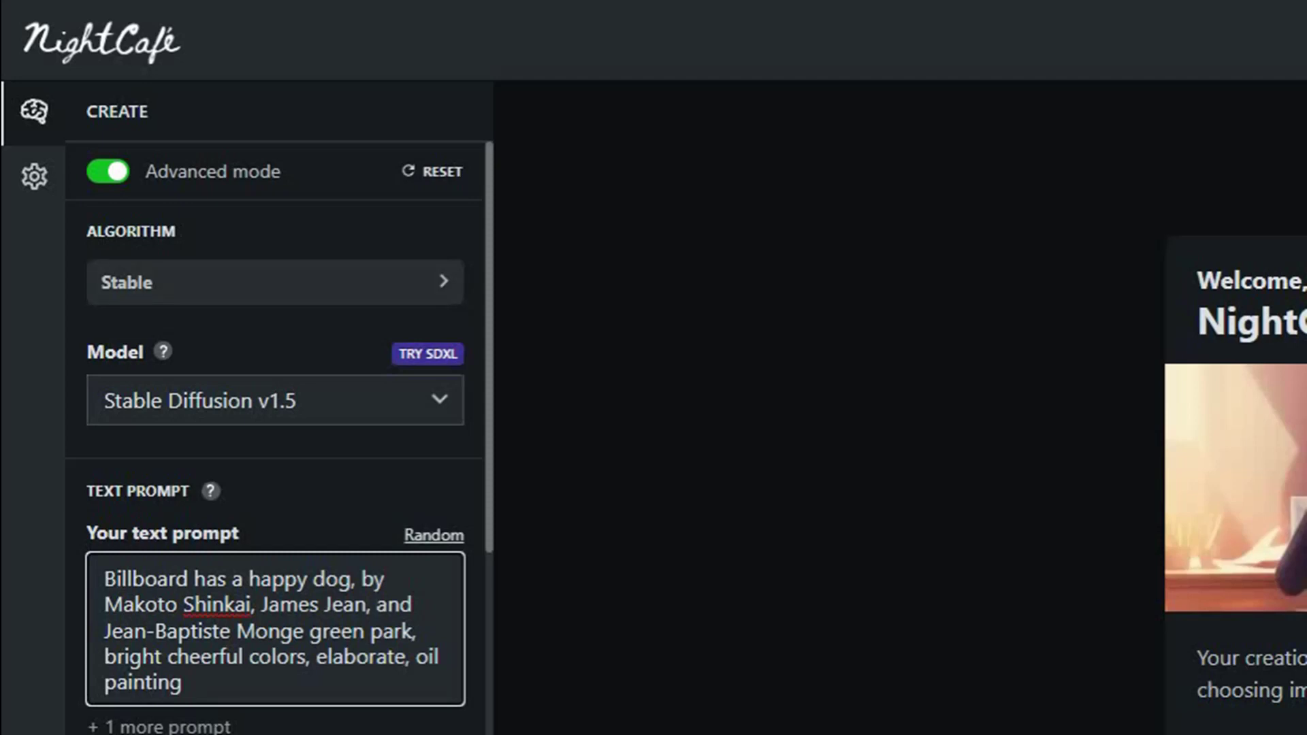
Step: Change the generation model to SDXL BETA
click(275, 400)
key(Down)
key(Down)
key(Down)
key(Down)
key(Down)
key(Down)
key(Down)
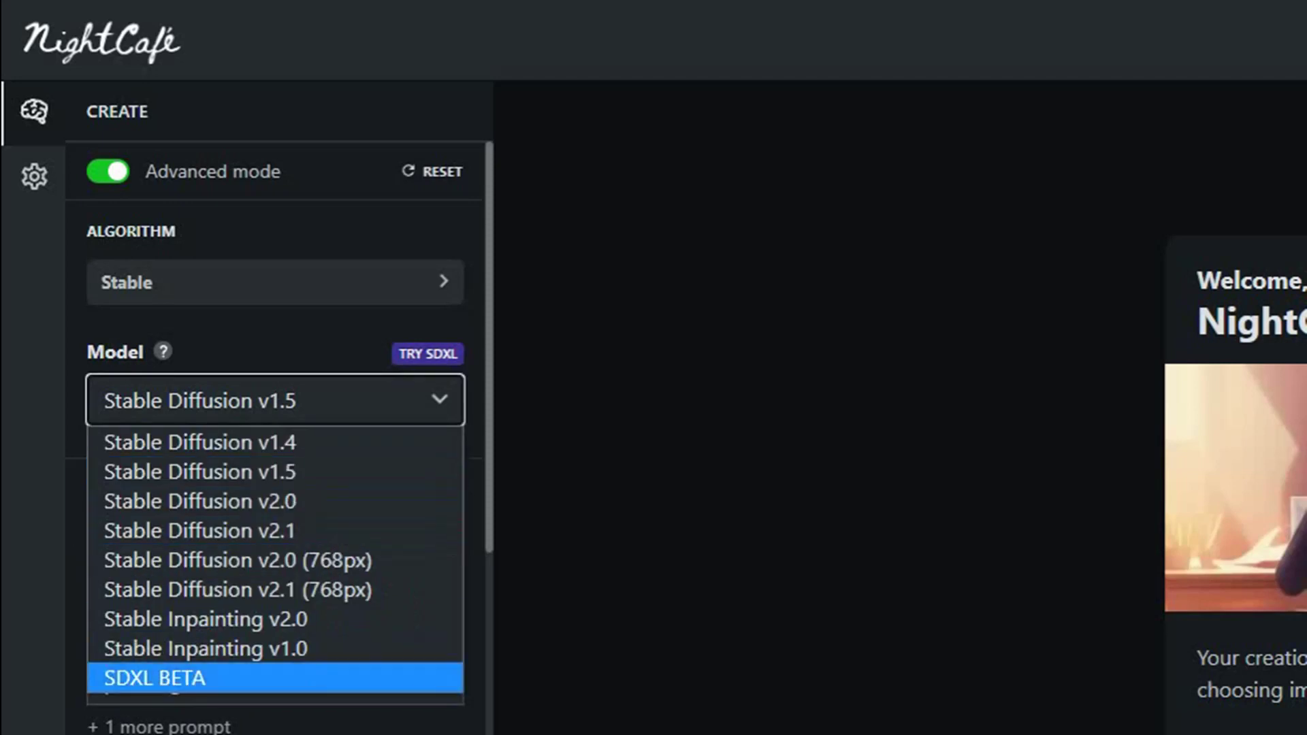
key(Return)
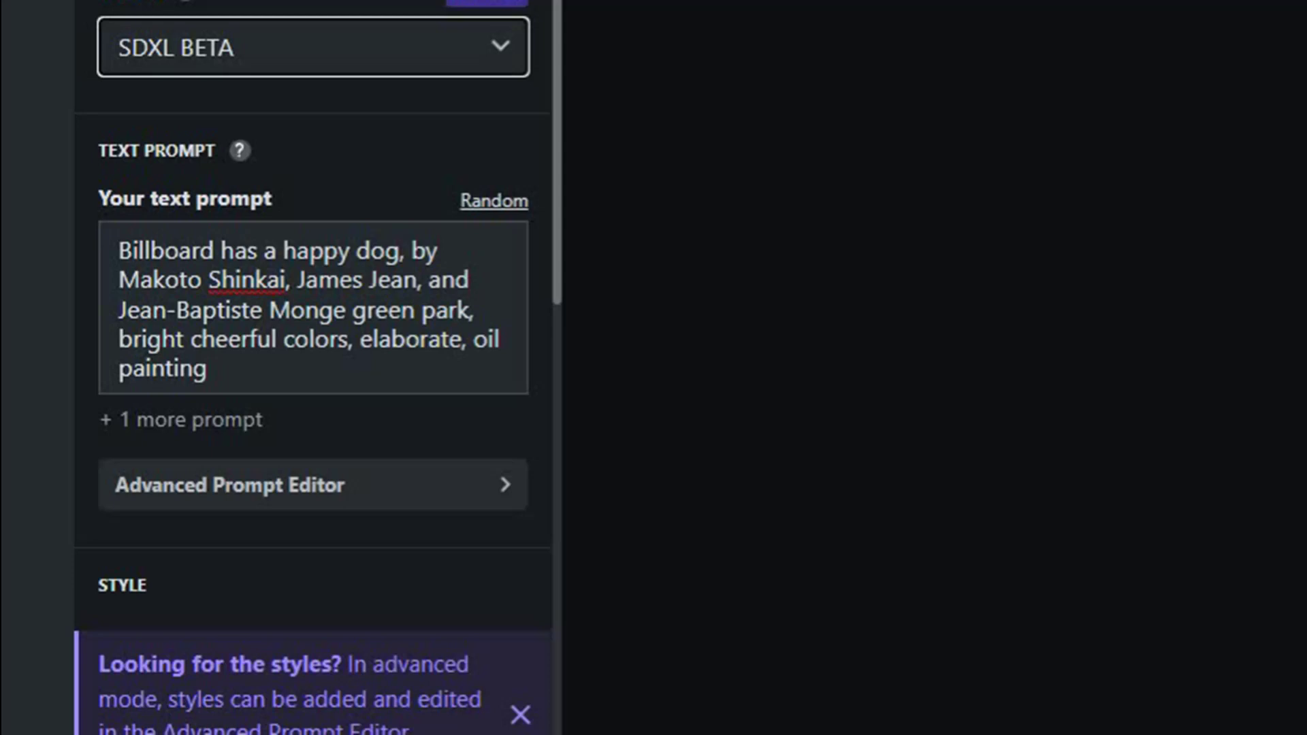
Step: Try 4 images as the number of images in the generation settings, and return it to 1 image
scroll(313, 367, down, 8)
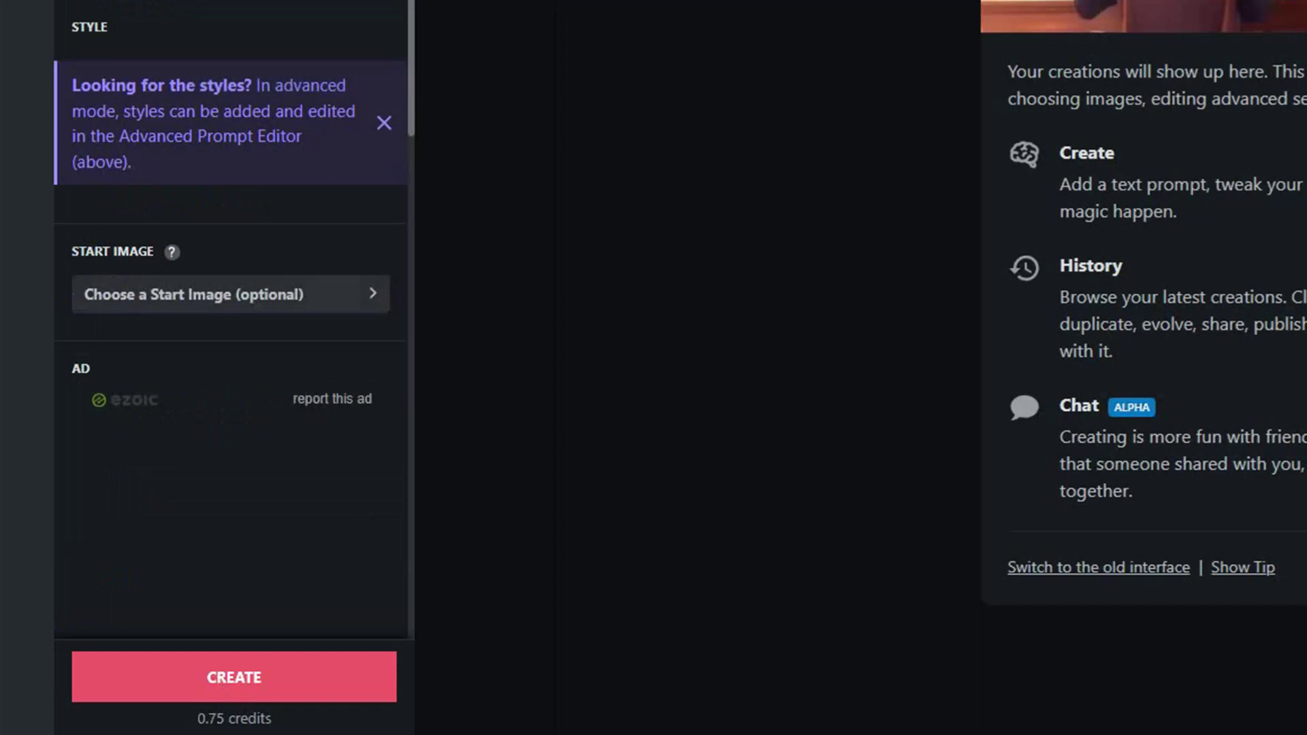
scroll(232, 340, down, 6)
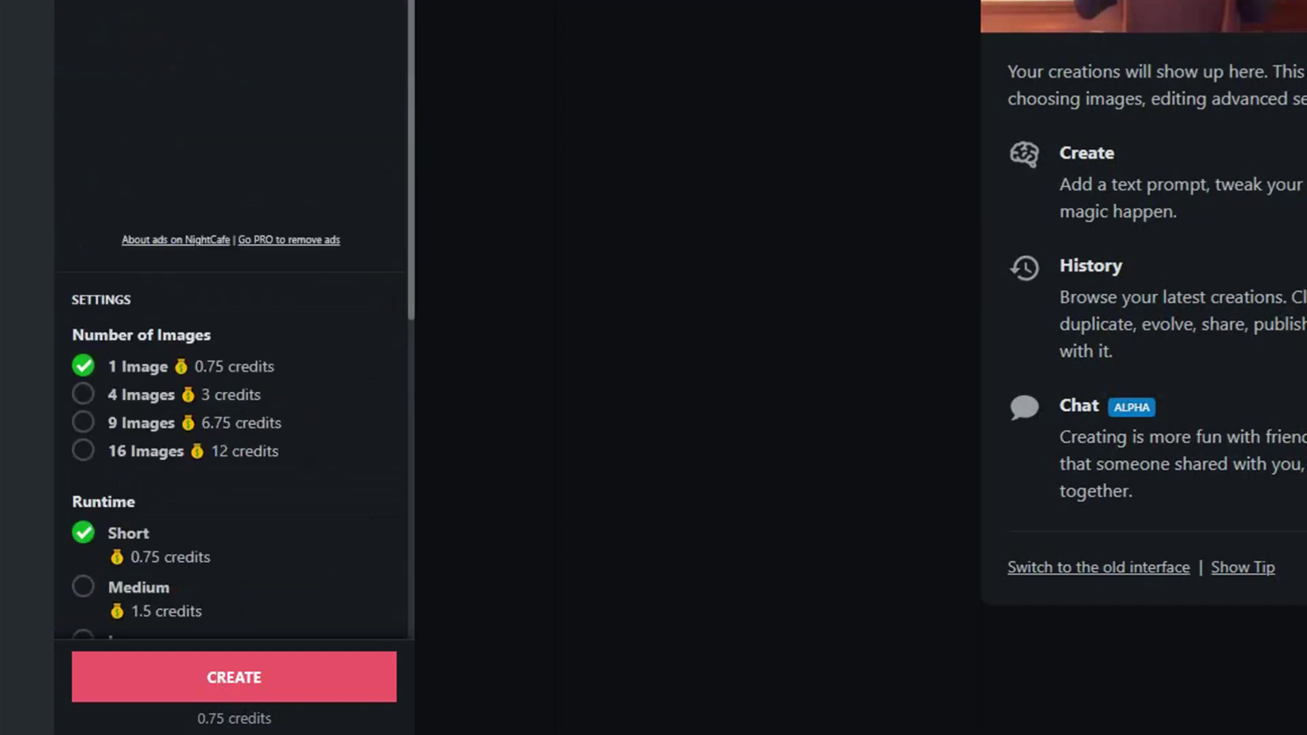
scroll(232, 340, down, 2)
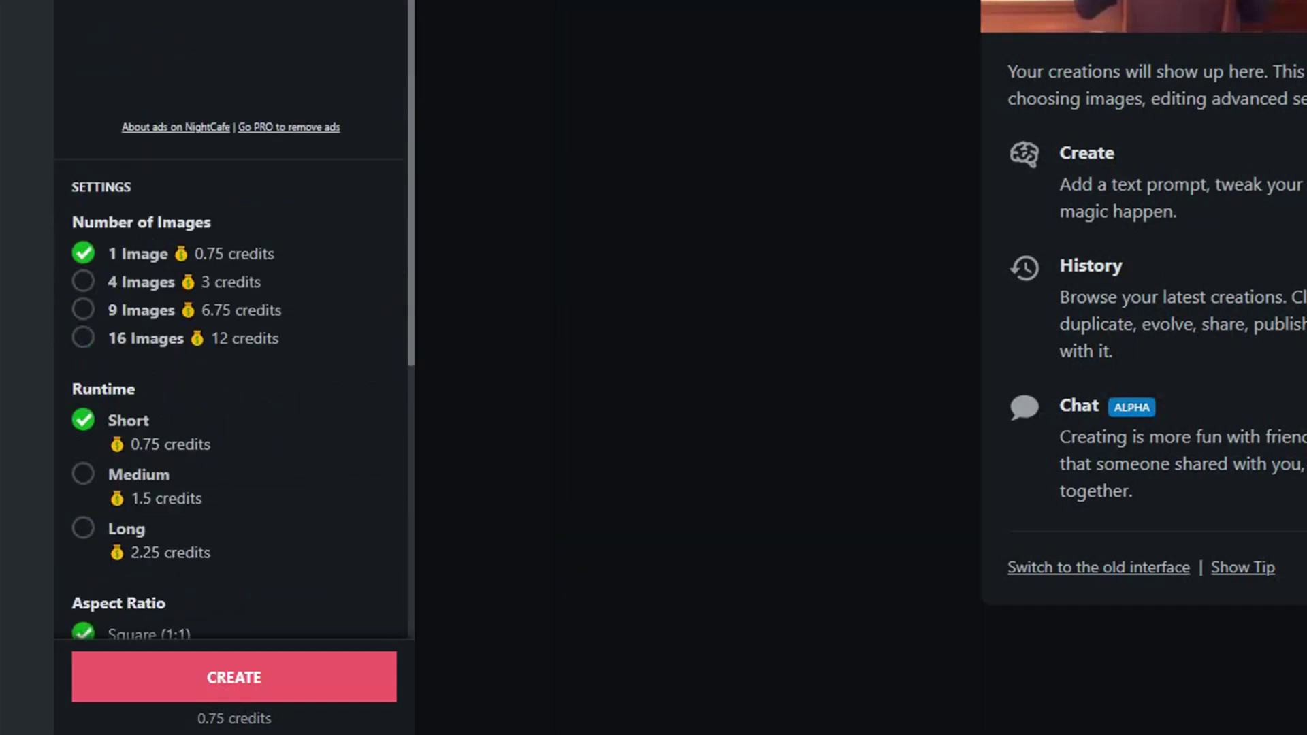
click(83, 281)
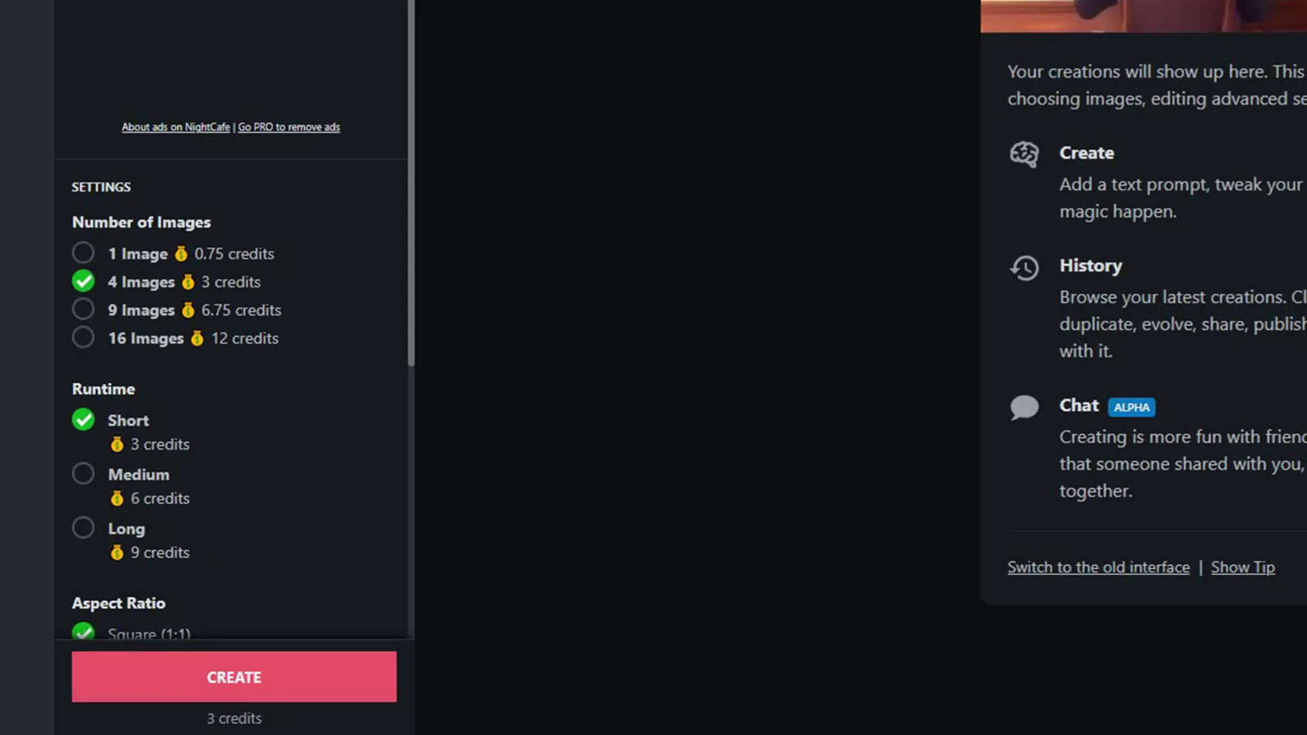
click(83, 252)
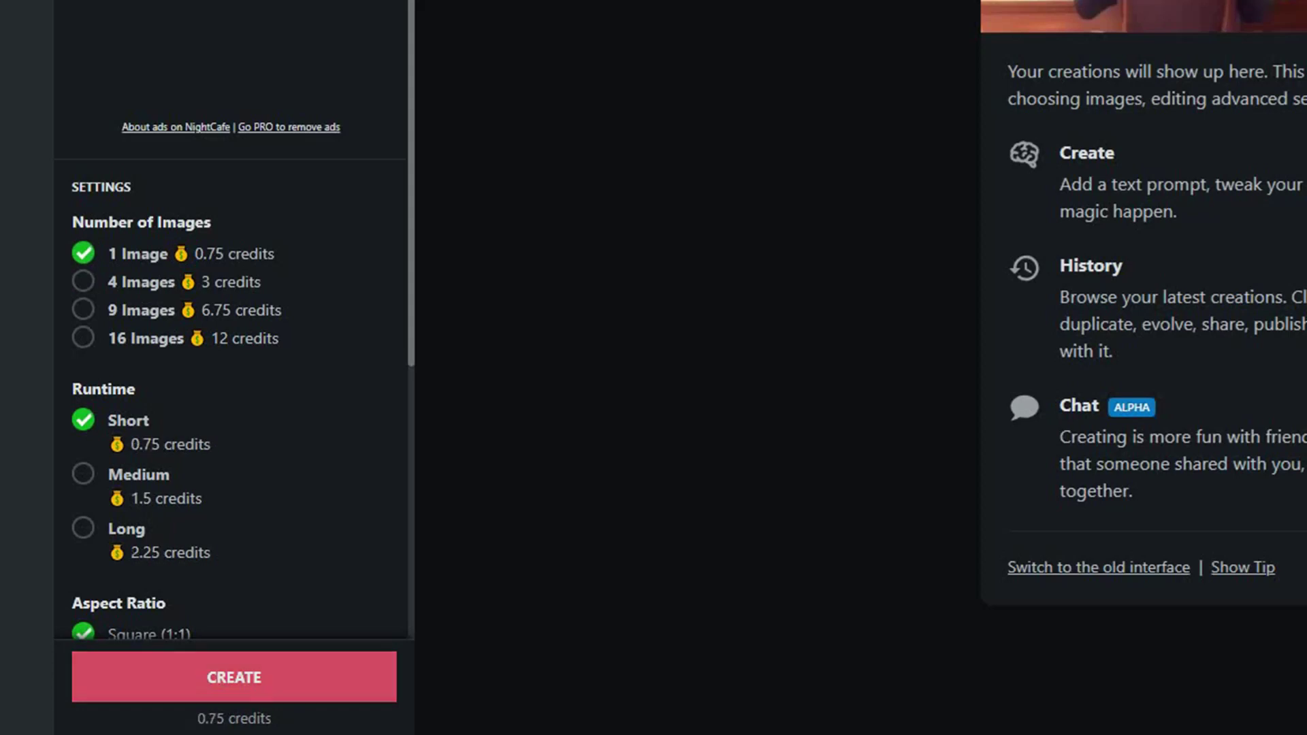
Step: Set the aspect ratio to Widescreen (16:9) and go through the remaining generation settings
scroll(231, 375, down, 2)
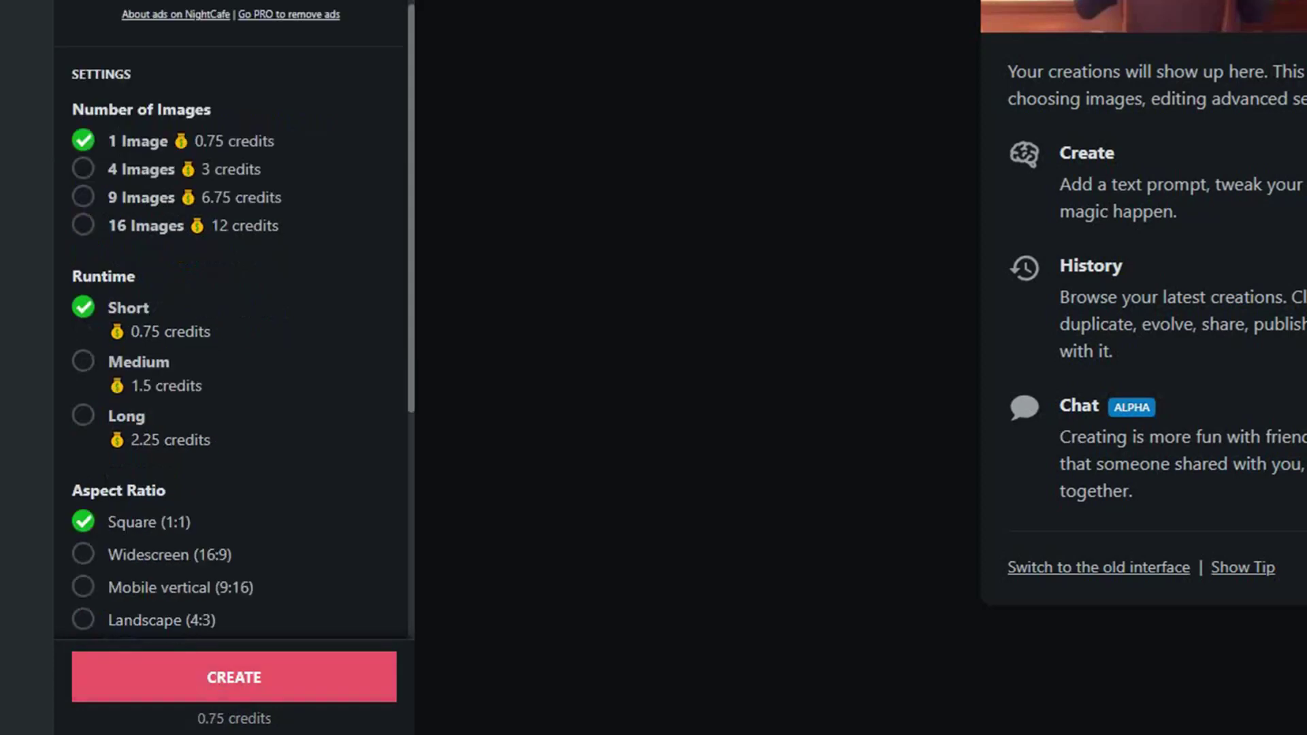
scroll(231, 374, down, 2)
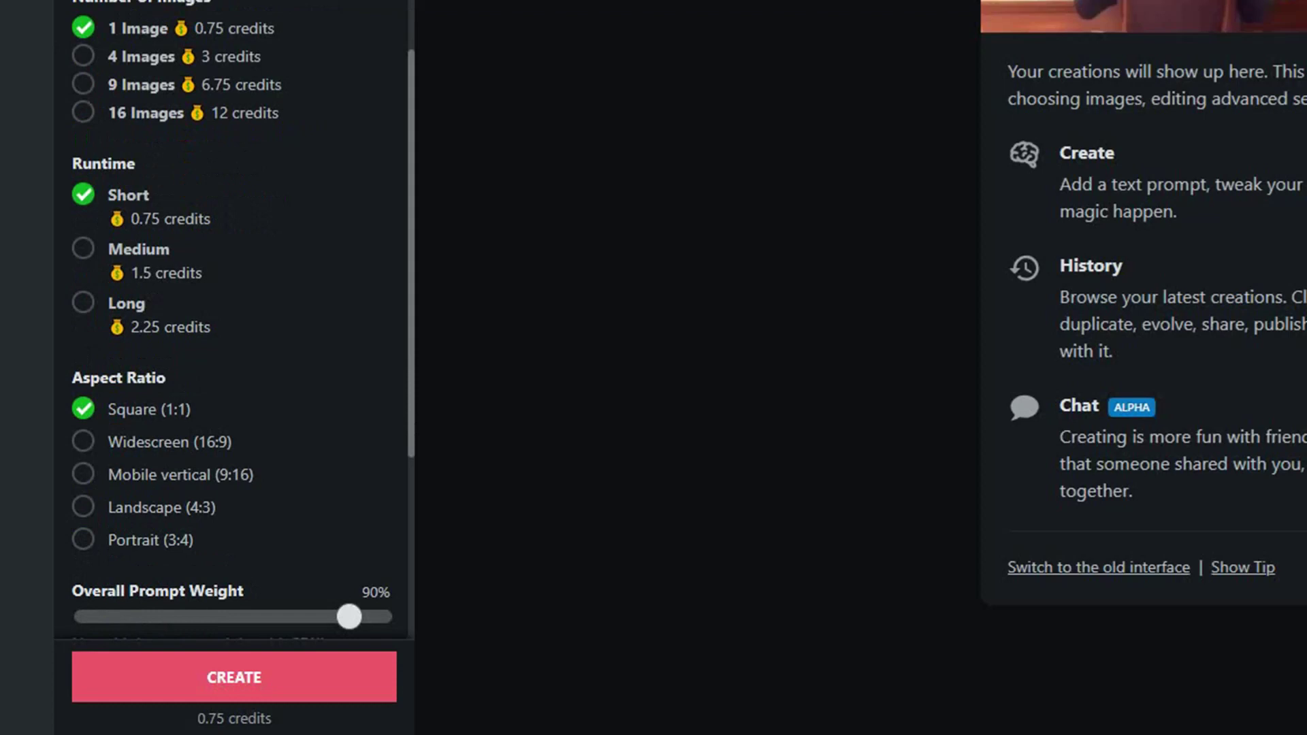
click(149, 442)
scroll(231, 374, down, 2)
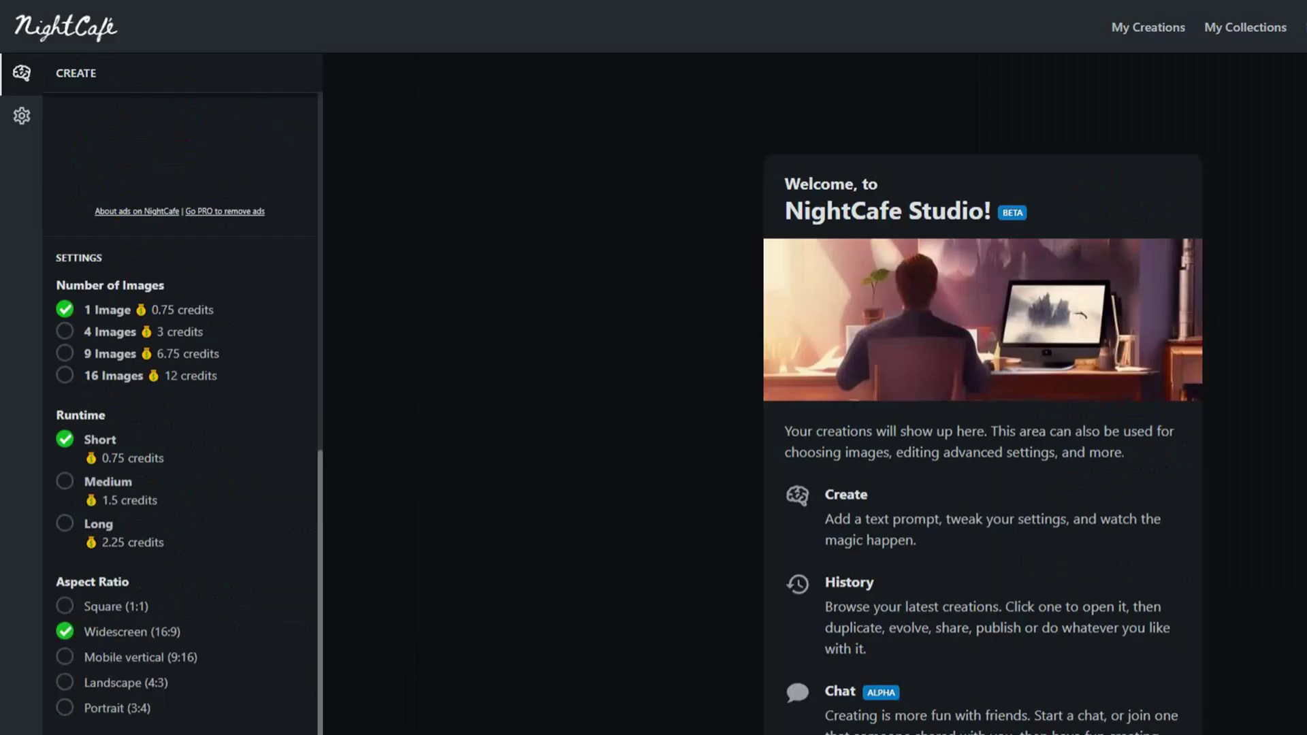
scroll(180, 409, down, 4)
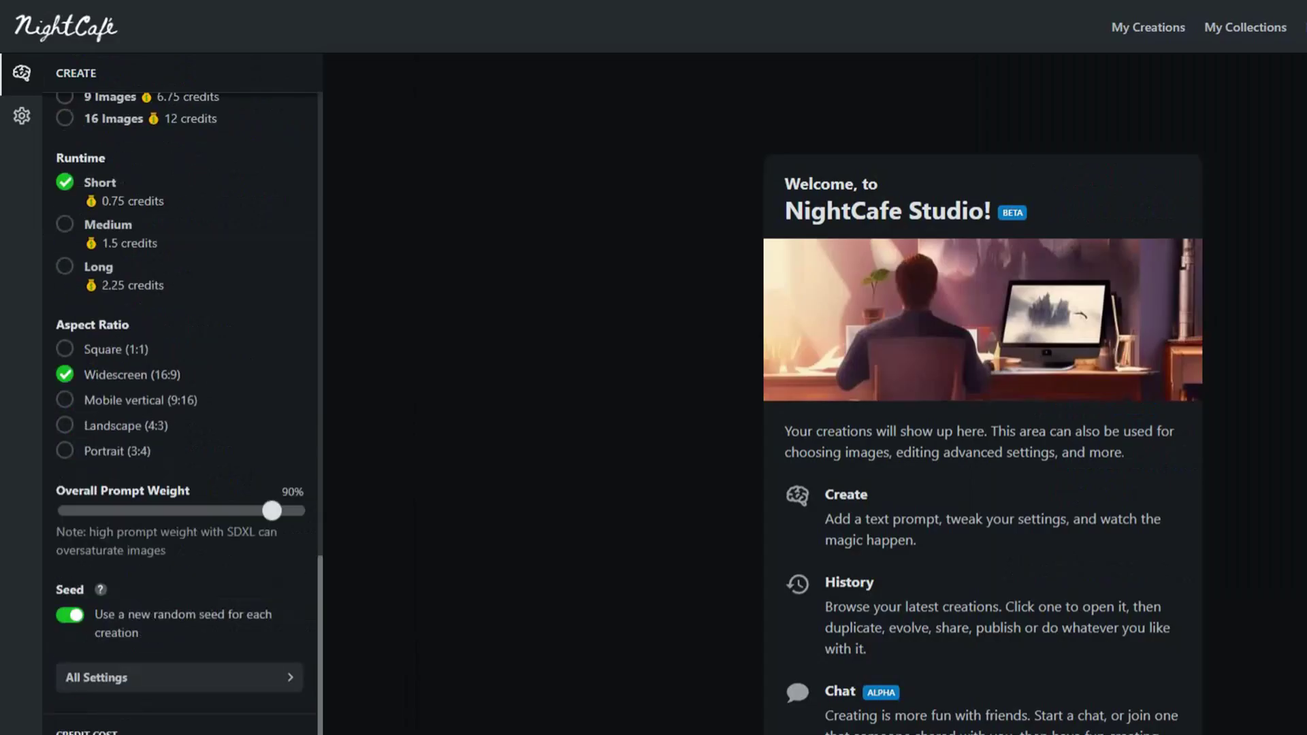
click(179, 677)
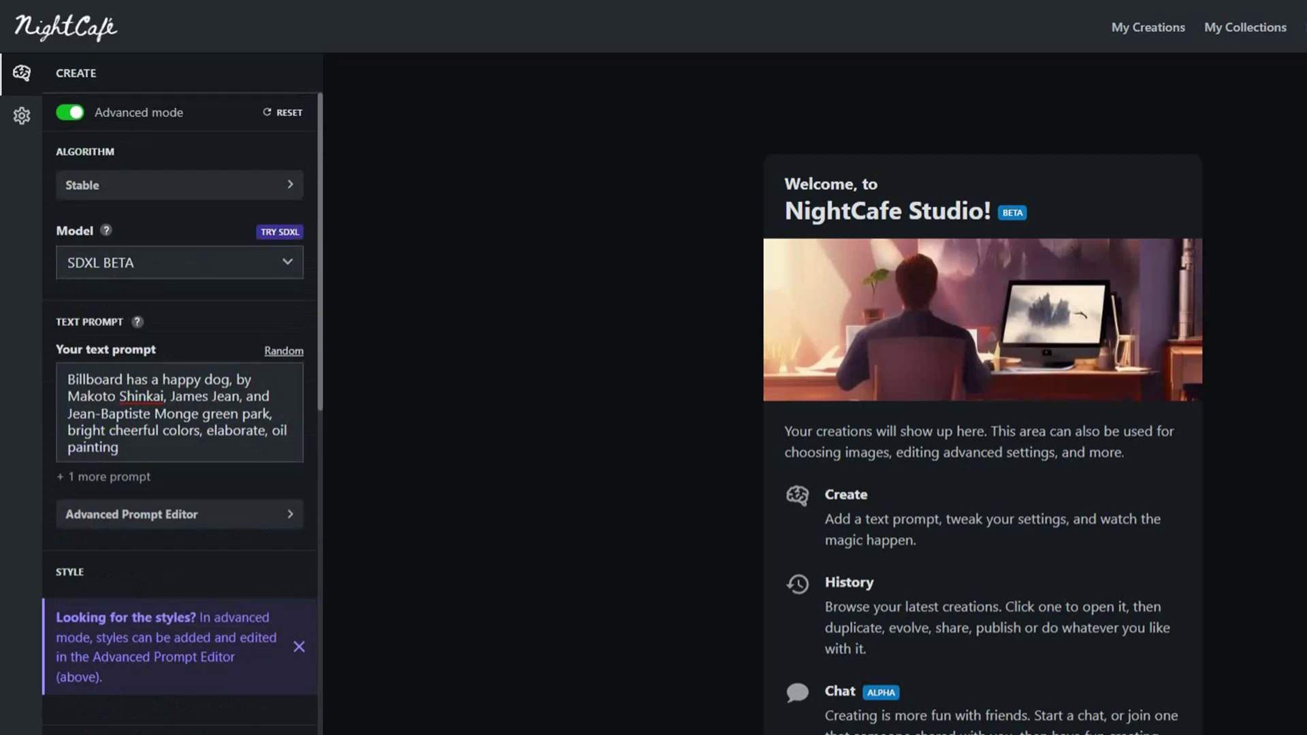
Step: Switch the generation model to Stable Diffusion v1.5
click(179, 262)
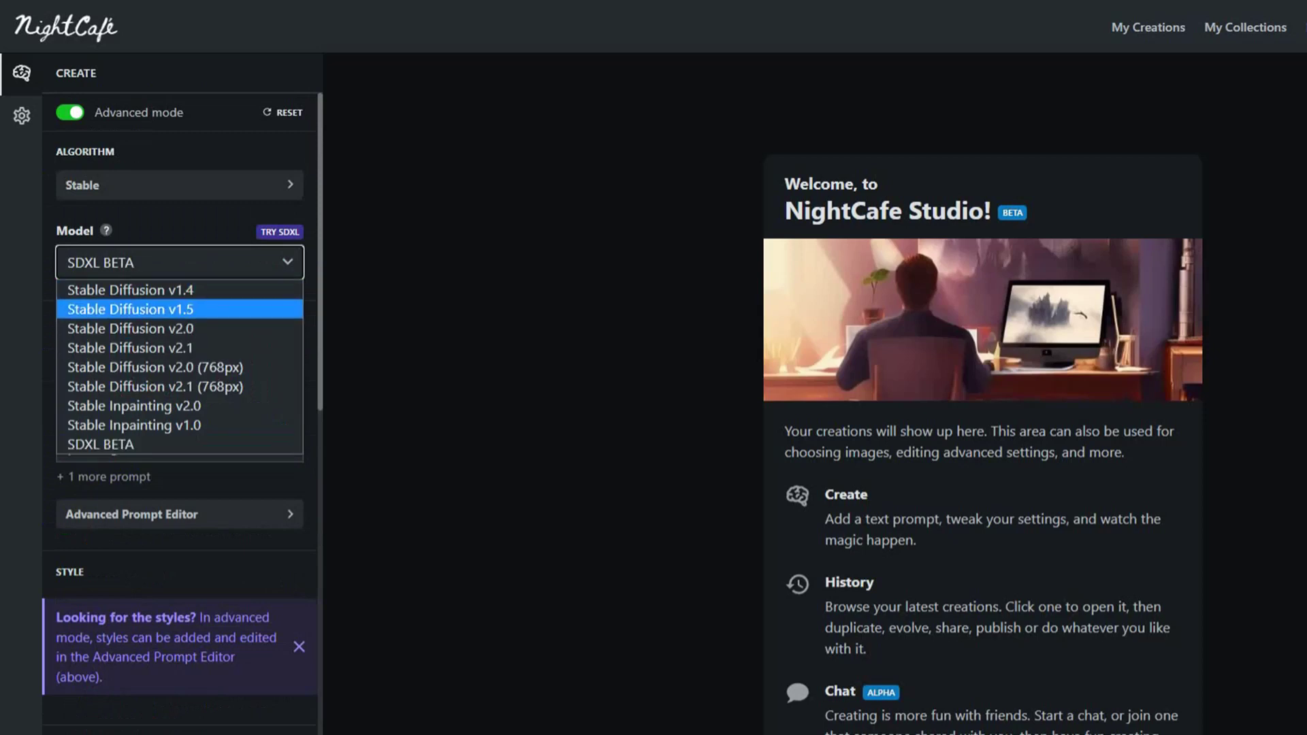
key(Return)
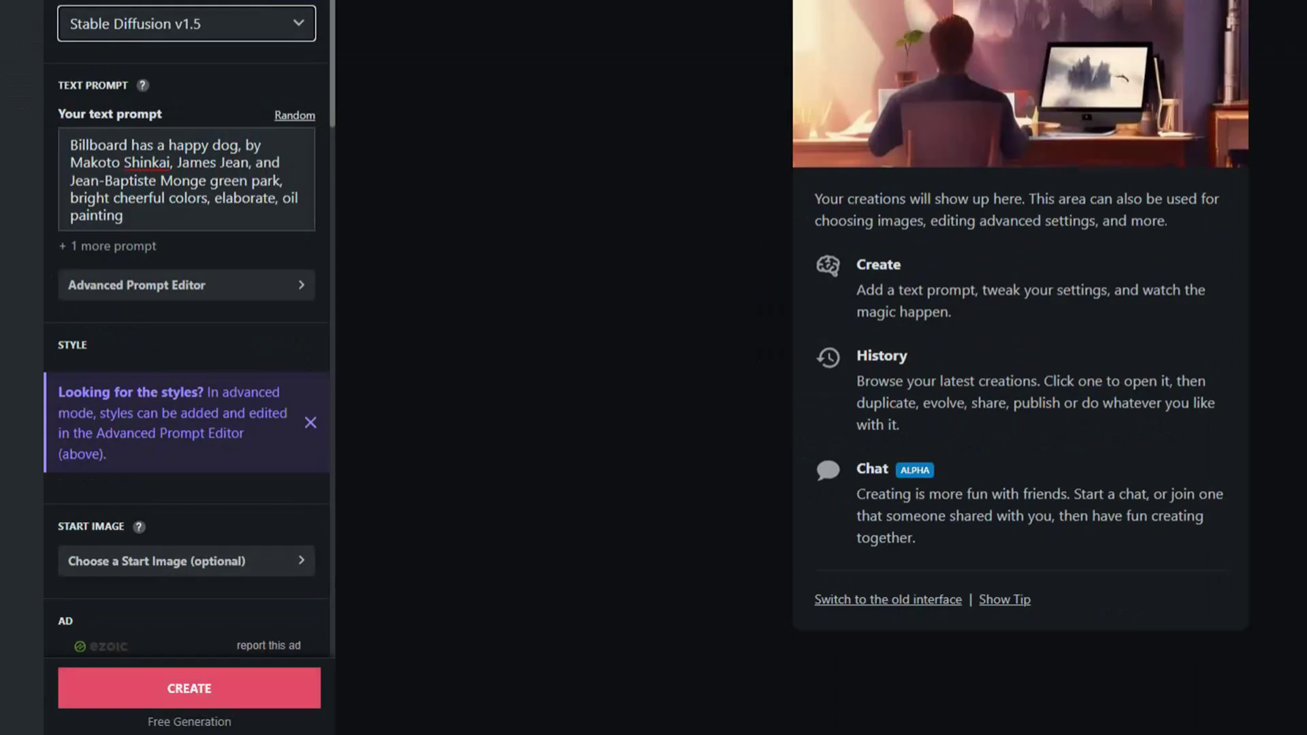
Step: Switch the model back to SDXL BETA and generate the billboard image
key(alt+Down)
key(Down)
key(Down)
key(Down)
key(Down)
key(Down)
key(Down)
key(Down)
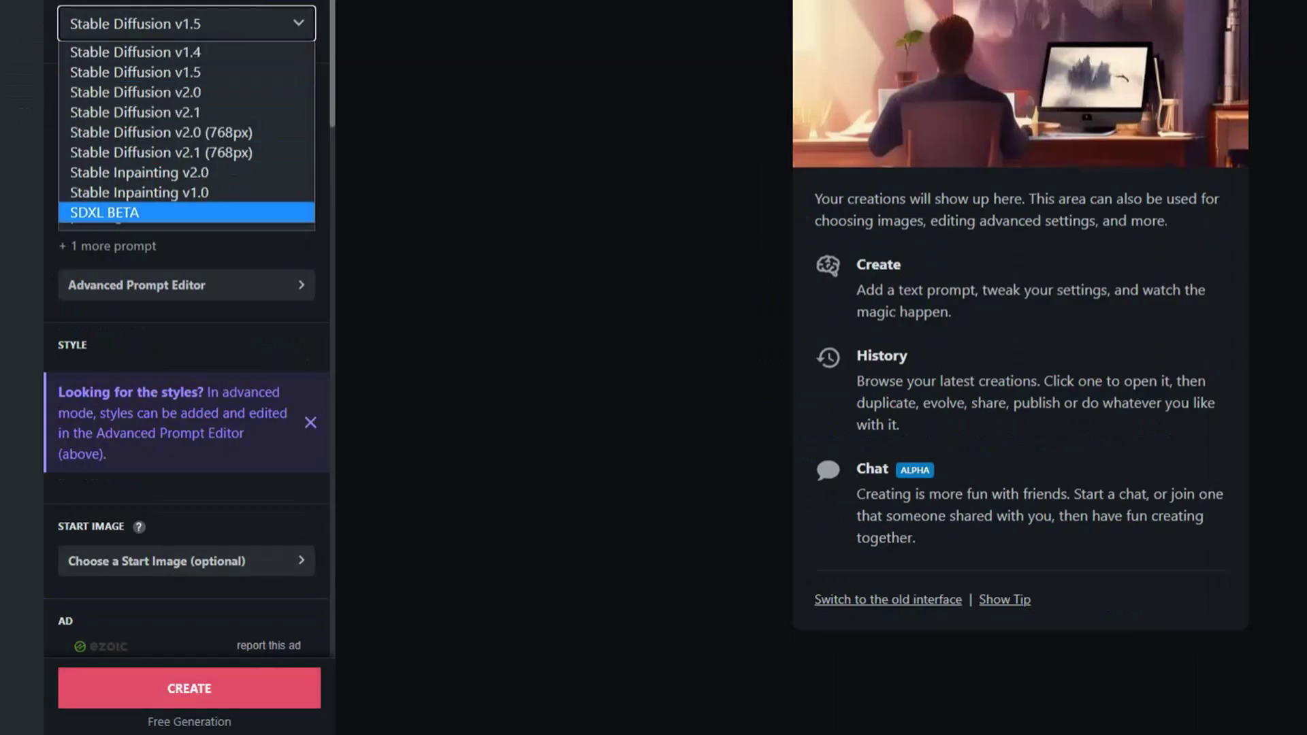
key(Return)
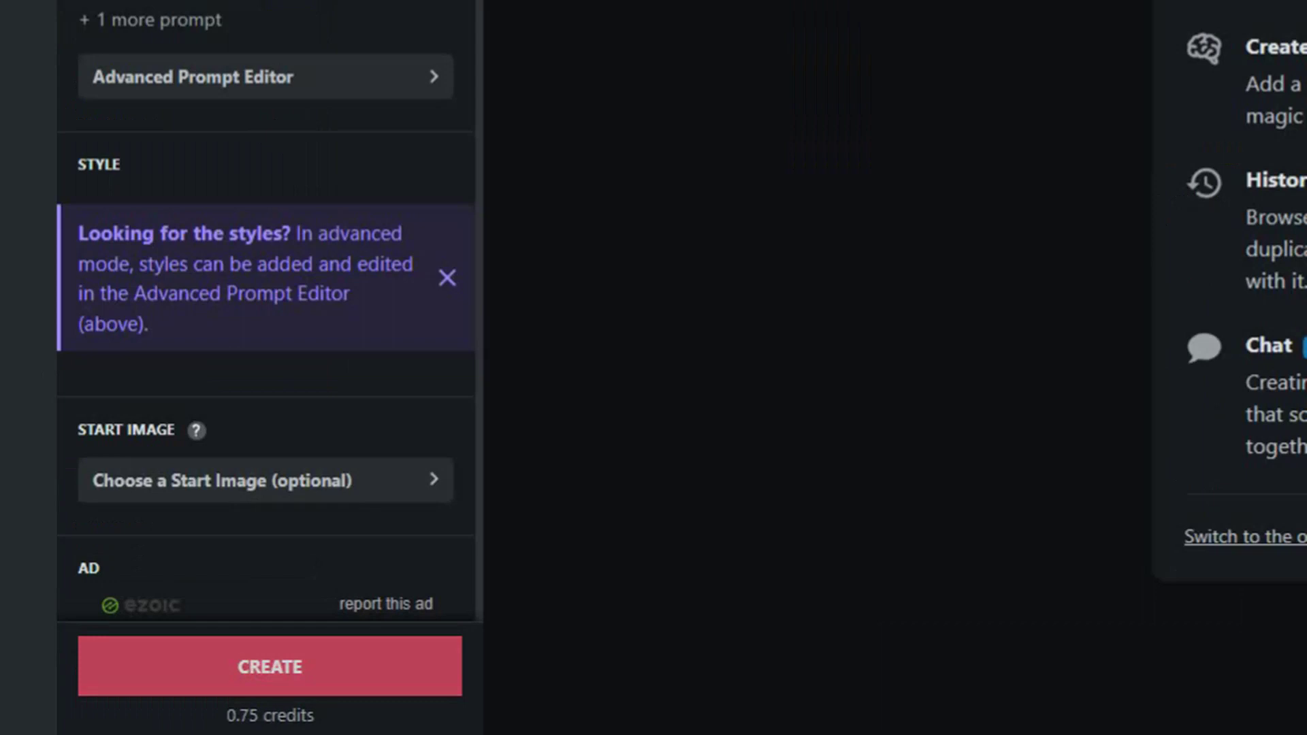
click(270, 666)
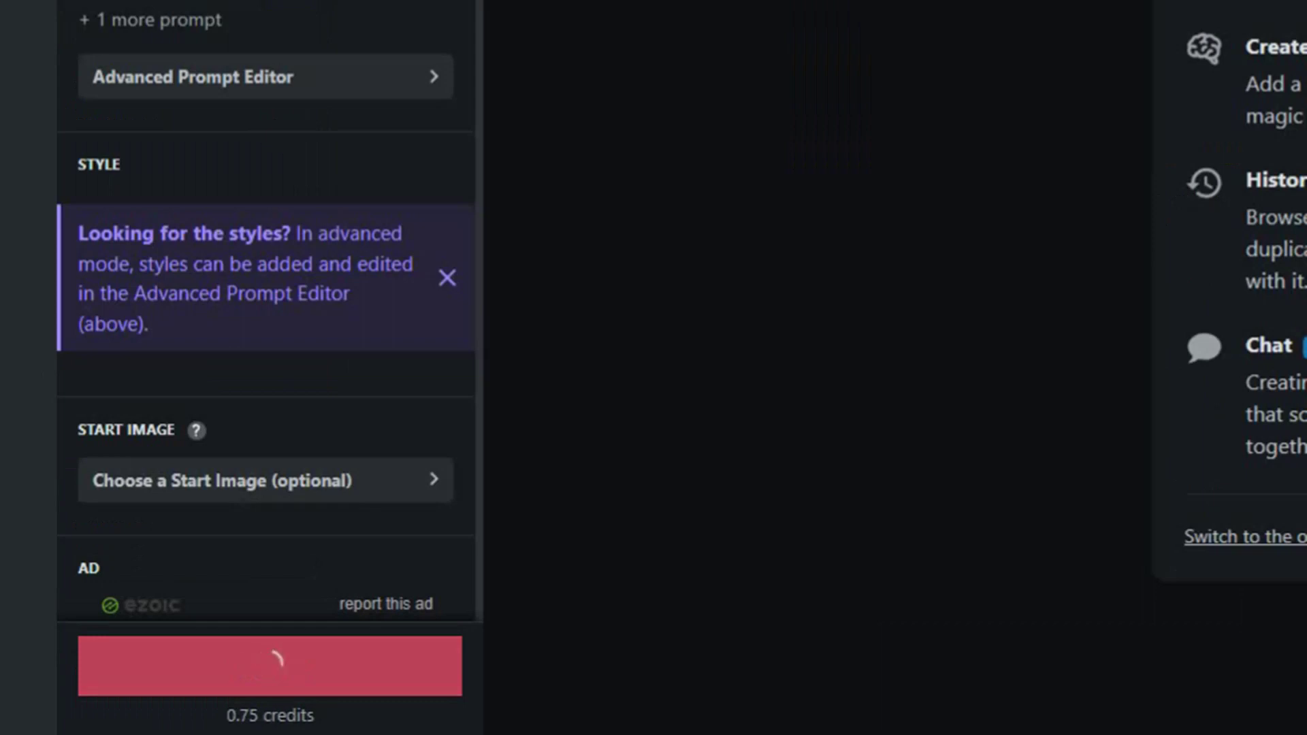
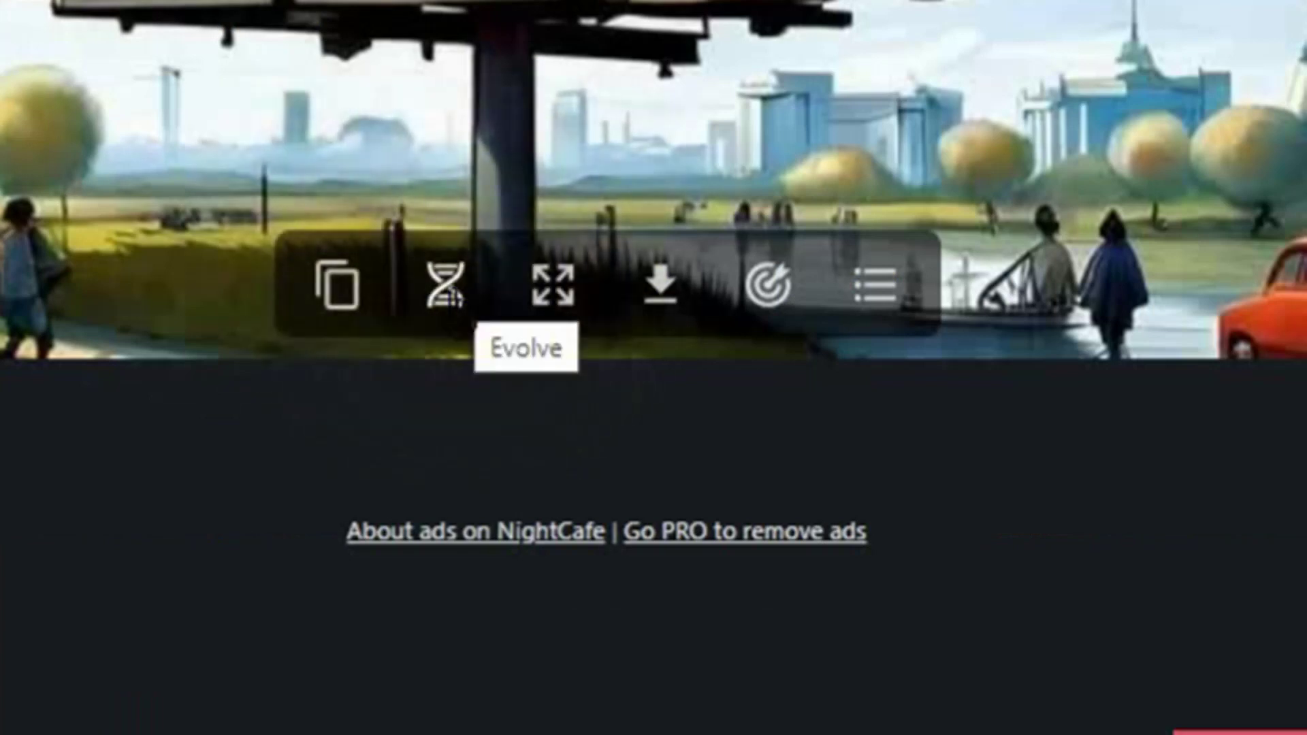
Step: Evolve the generated billboard image with the Stable Inpainting v2.0 model
click(447, 290)
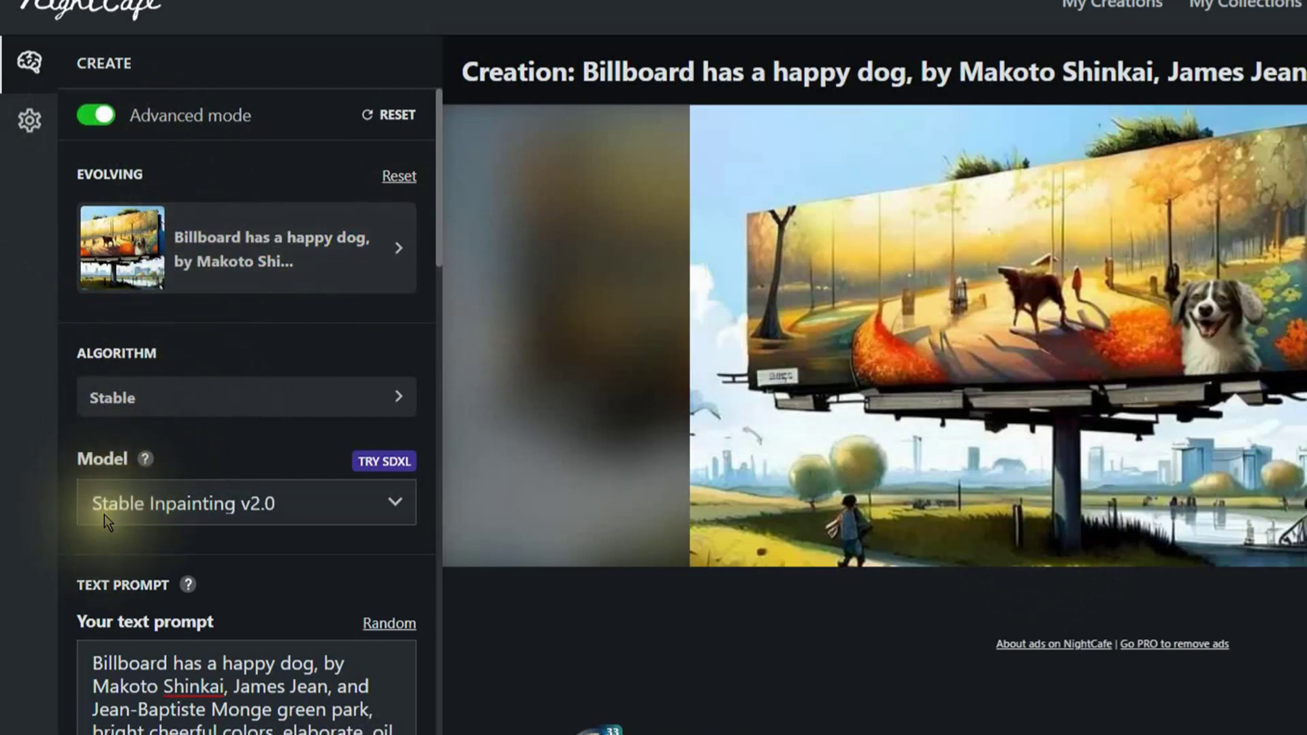
click(270, 507)
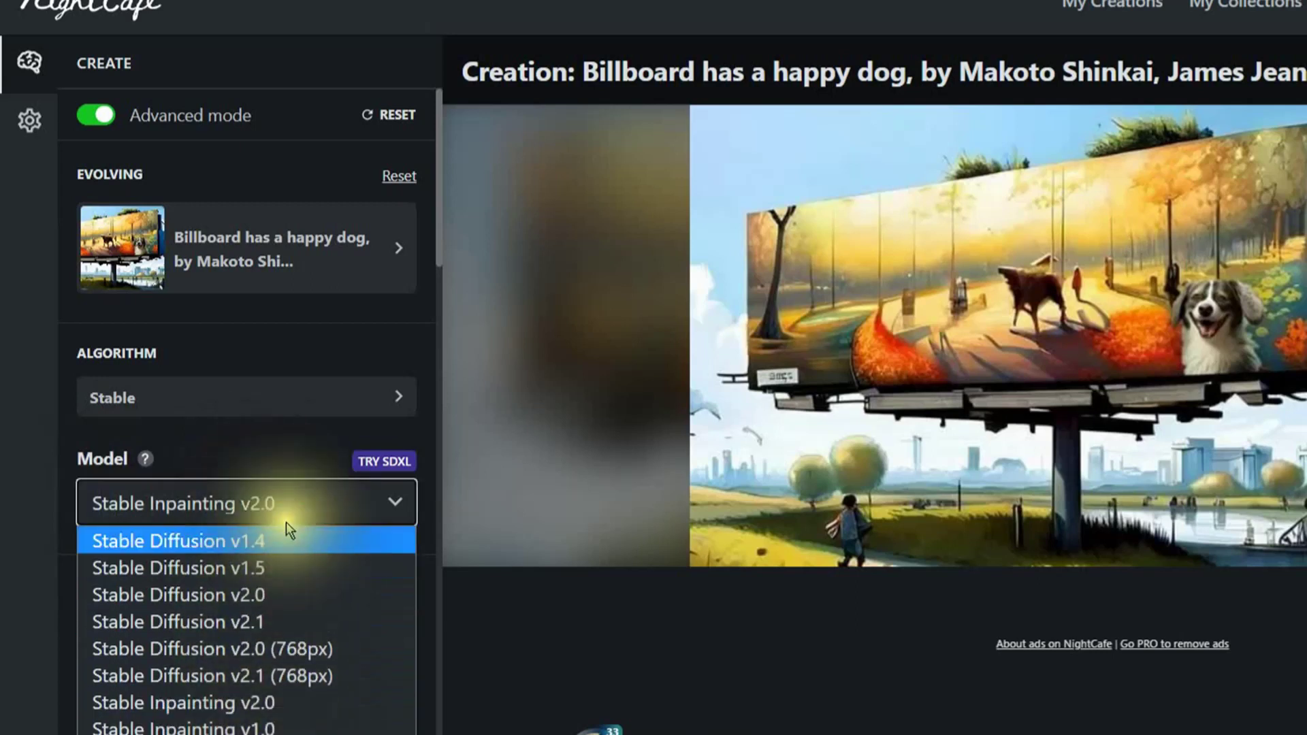
click(262, 701)
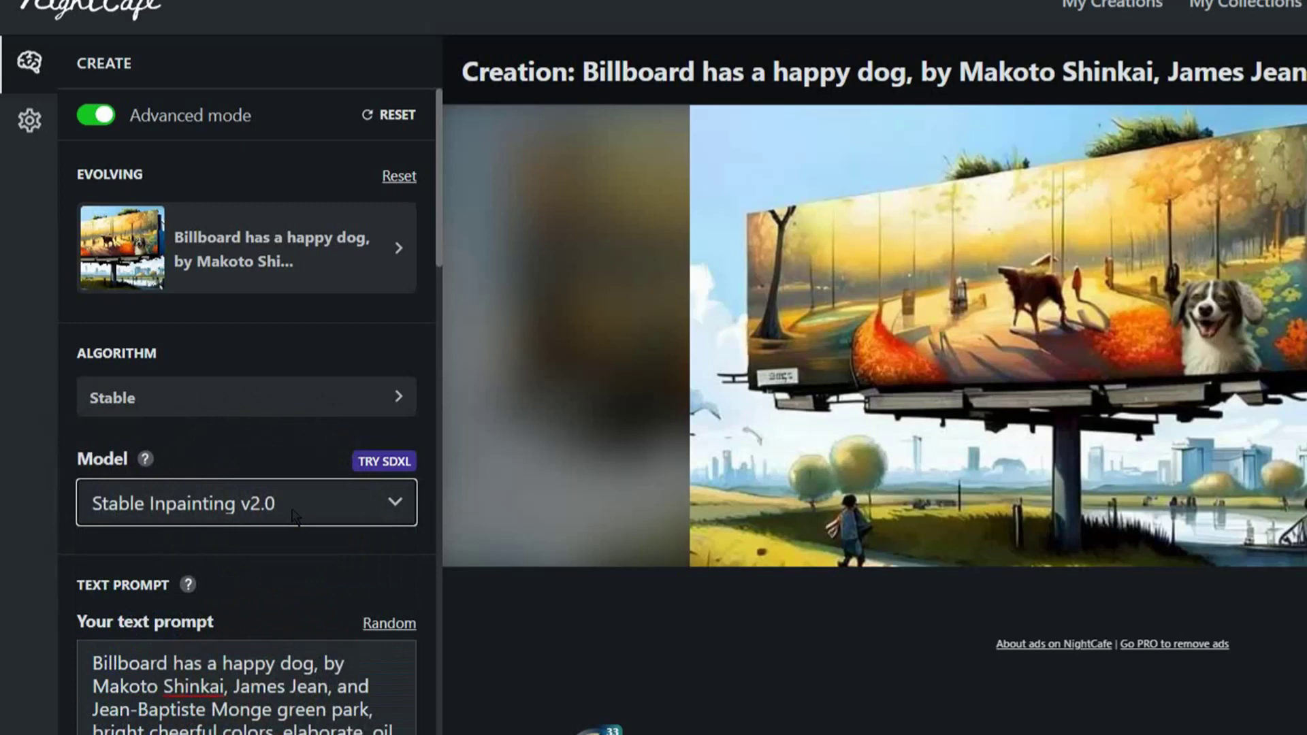
Step: Add a second prompt reading "USHI" in the Advanced Prompt Editor and set the first prompt's weight to 0
scroll(275, 637, down, 2)
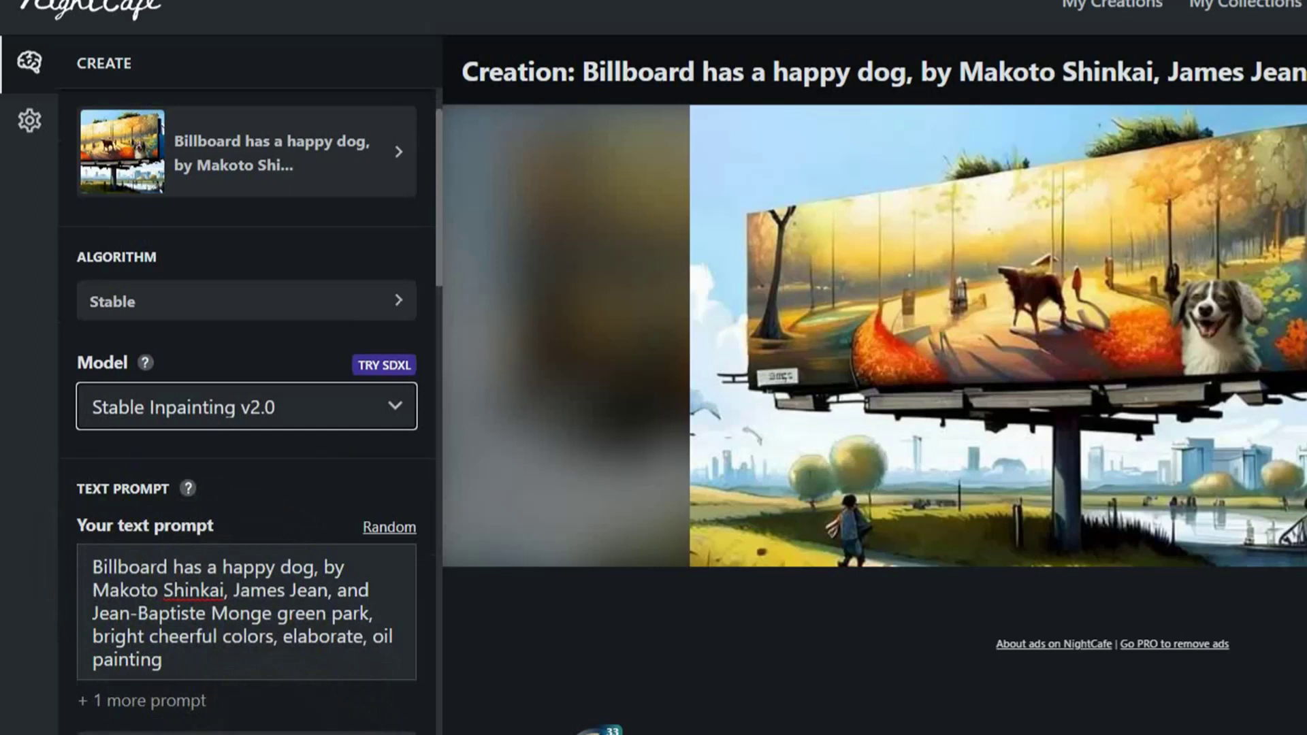
click(265, 715)
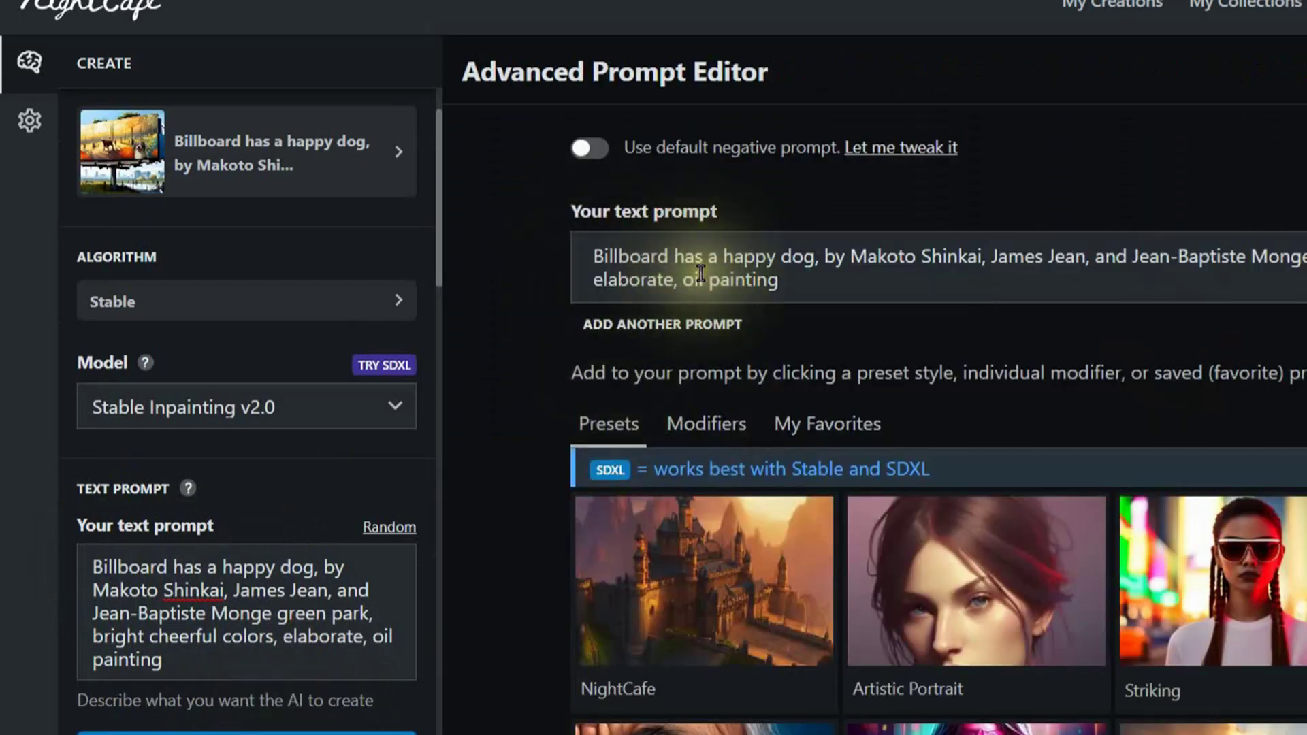
click(655, 326)
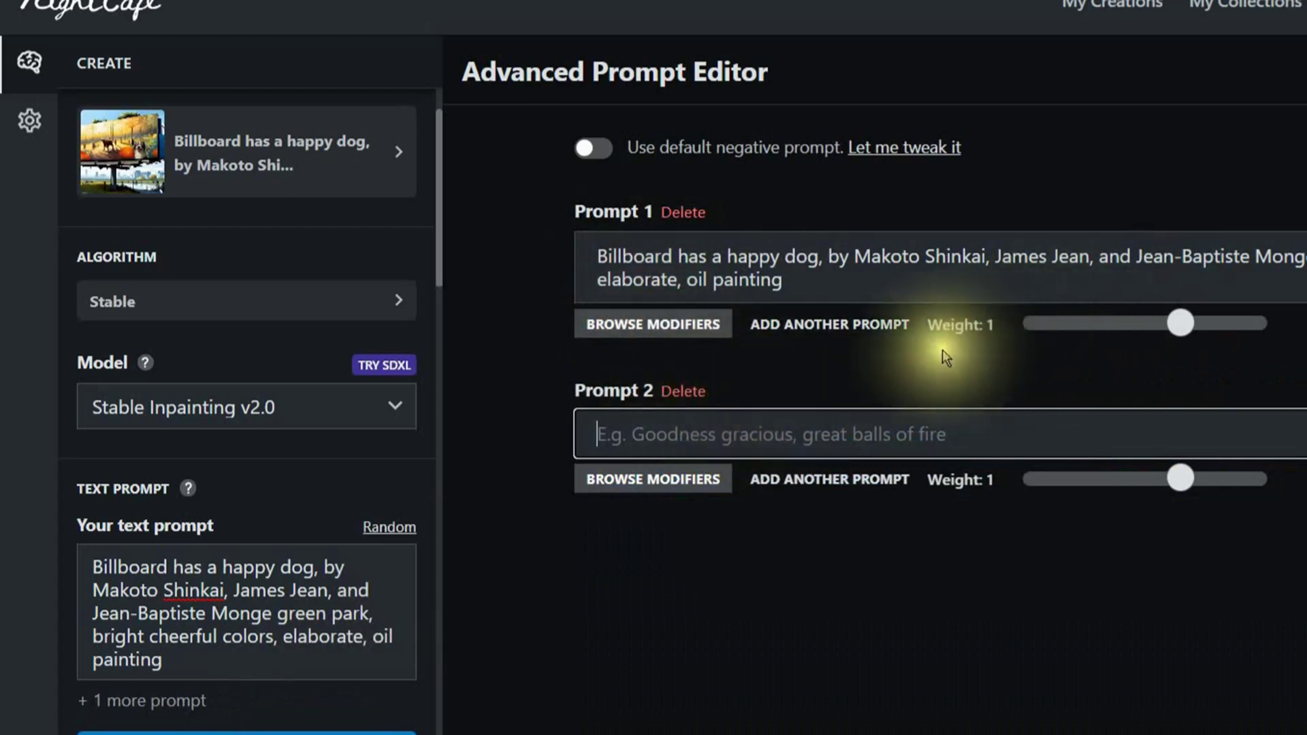
click(847, 419)
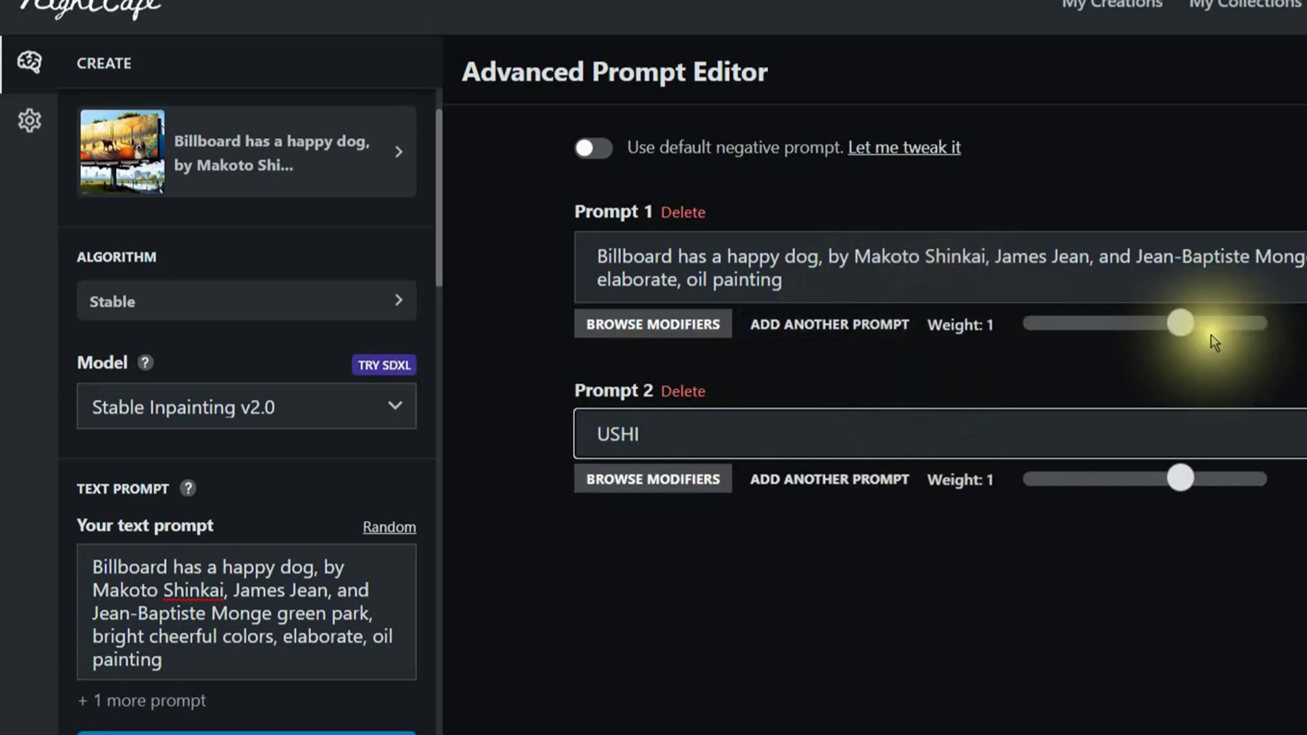
click(1182, 325)
drag(1182, 329, 1146, 331)
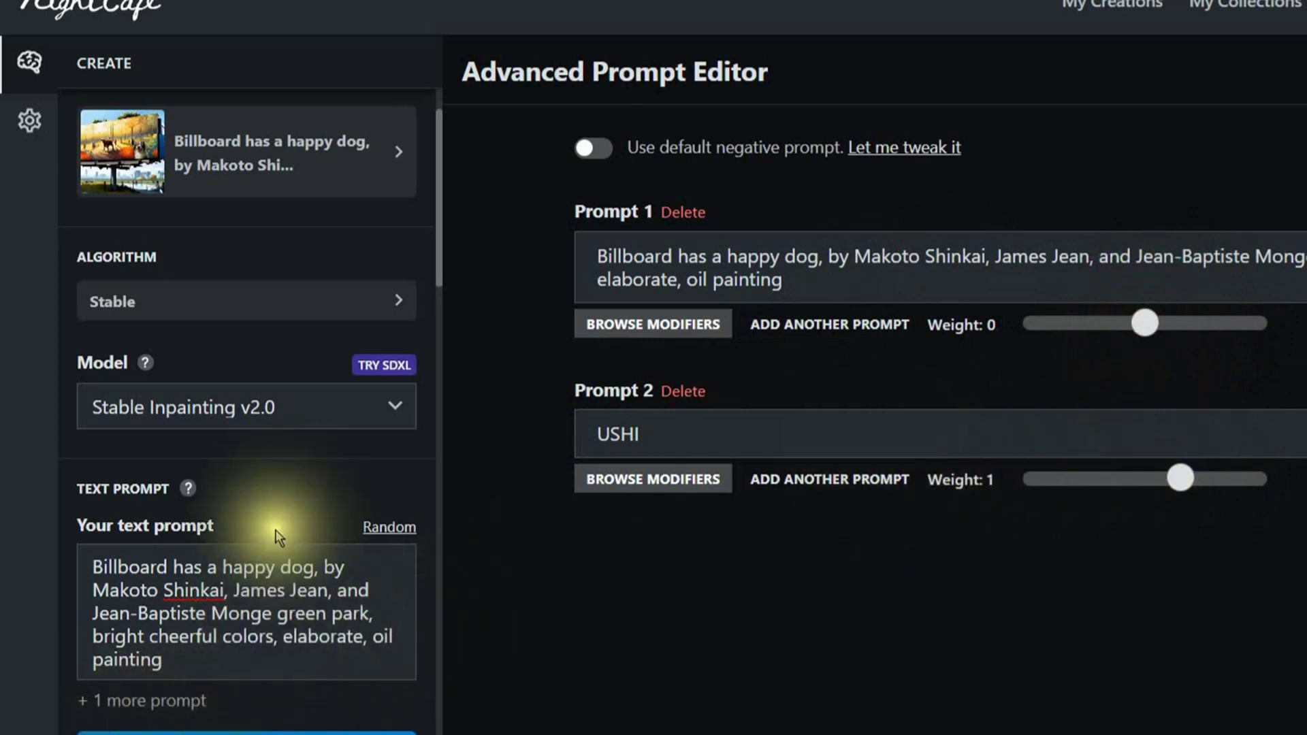
Step: Create an inpainting mask on the start image by painting a small patch over the upper-left part of the billboard
click(258, 706)
scroll(276, 687, down, 4)
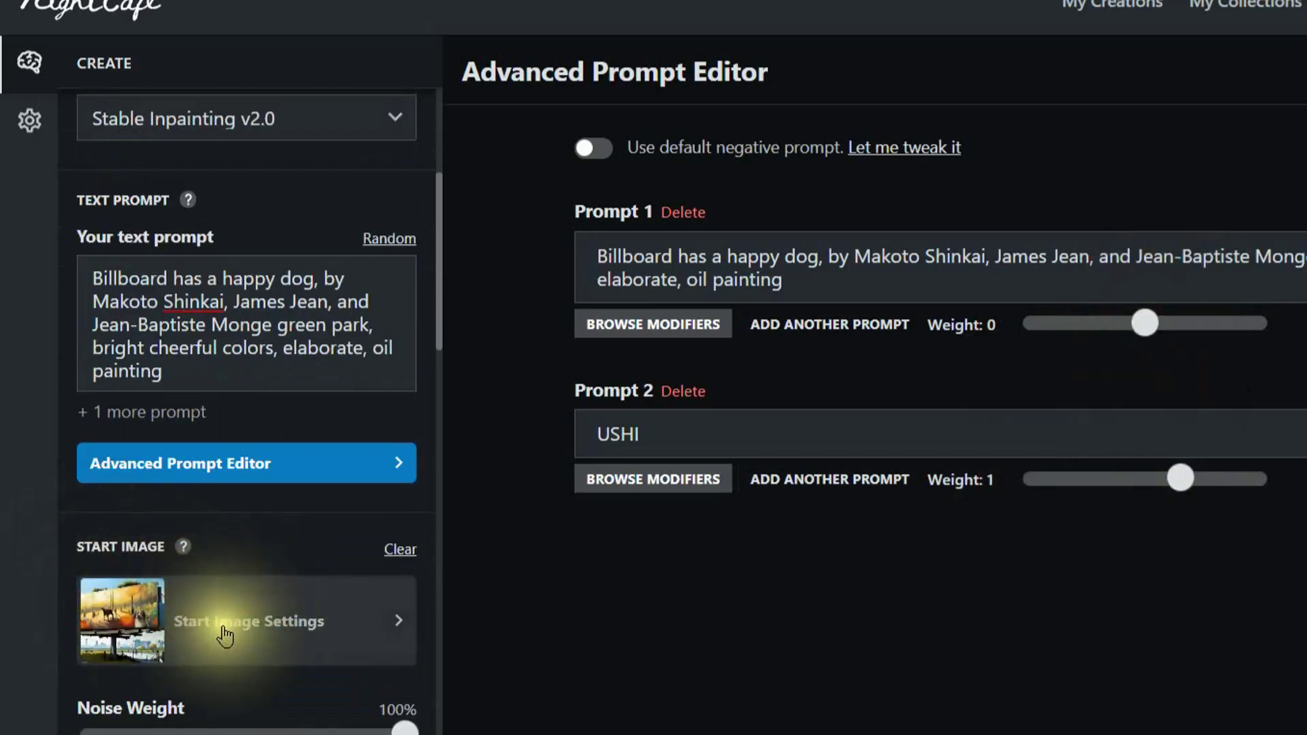
click(227, 632)
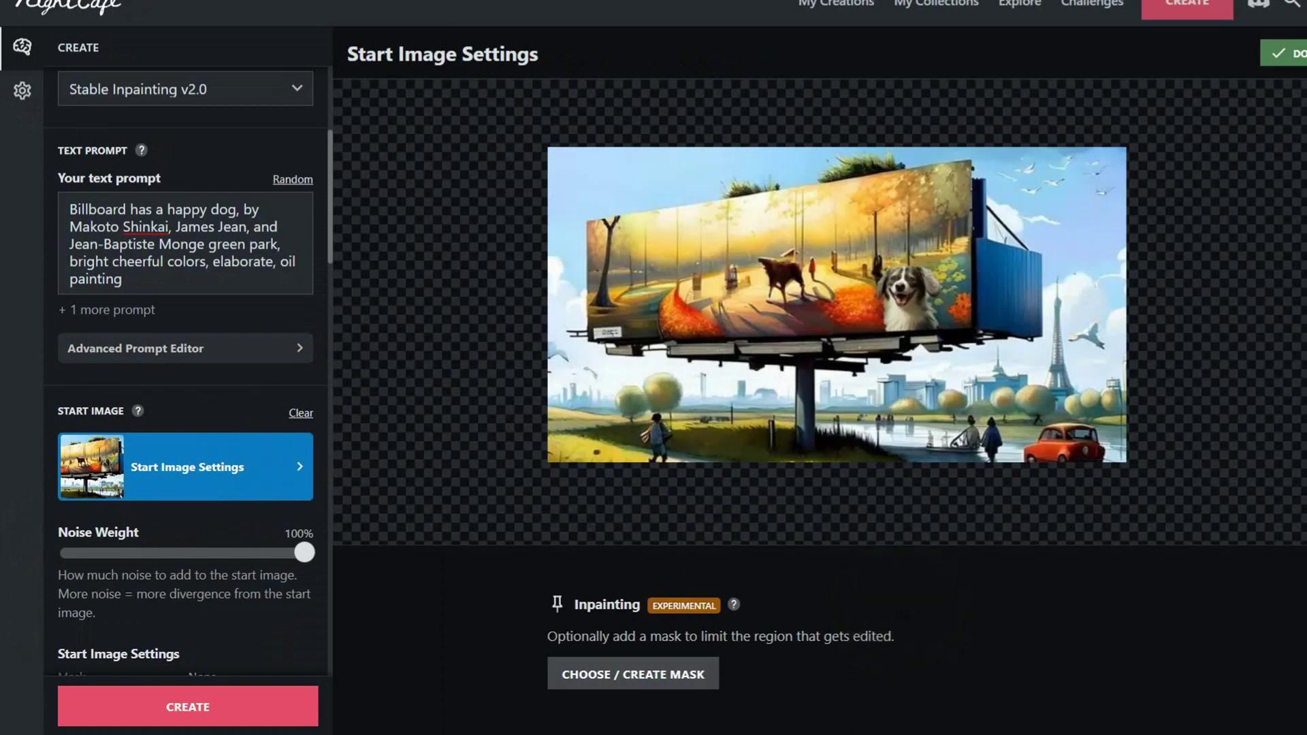
scroll(817, 408, down, 2)
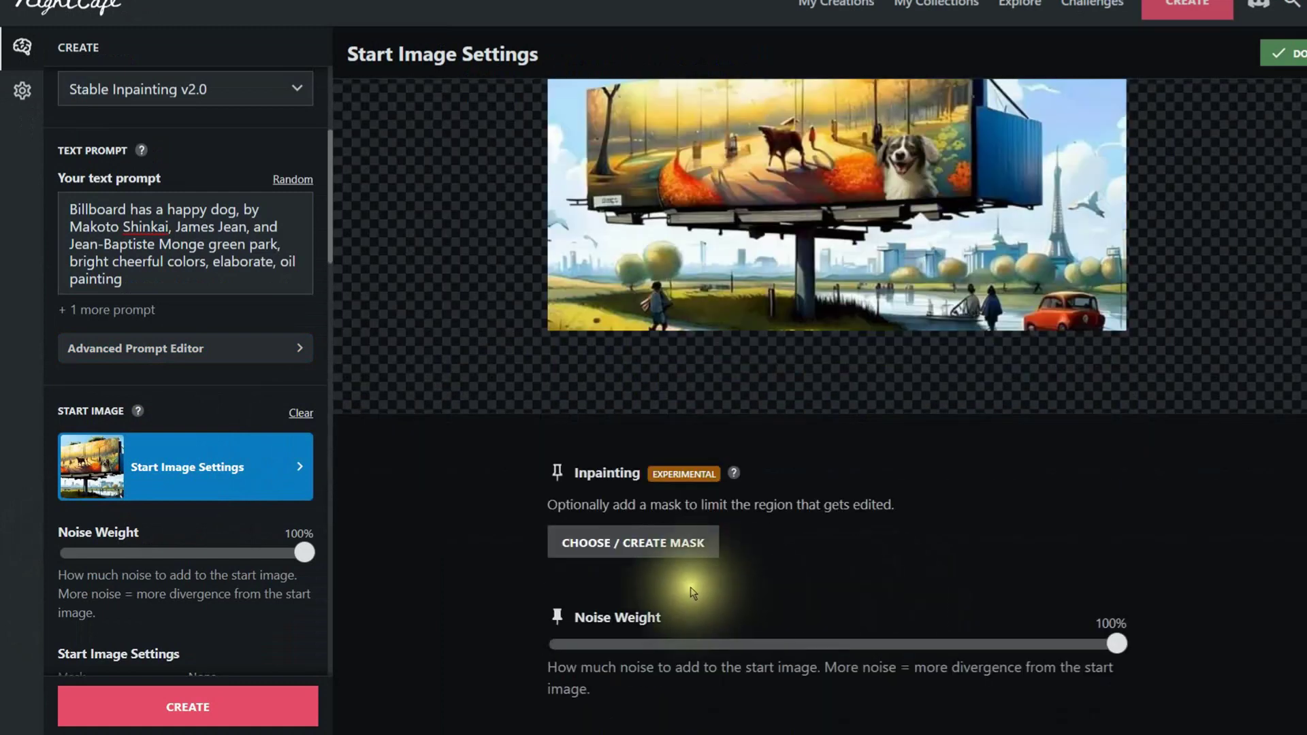
click(636, 542)
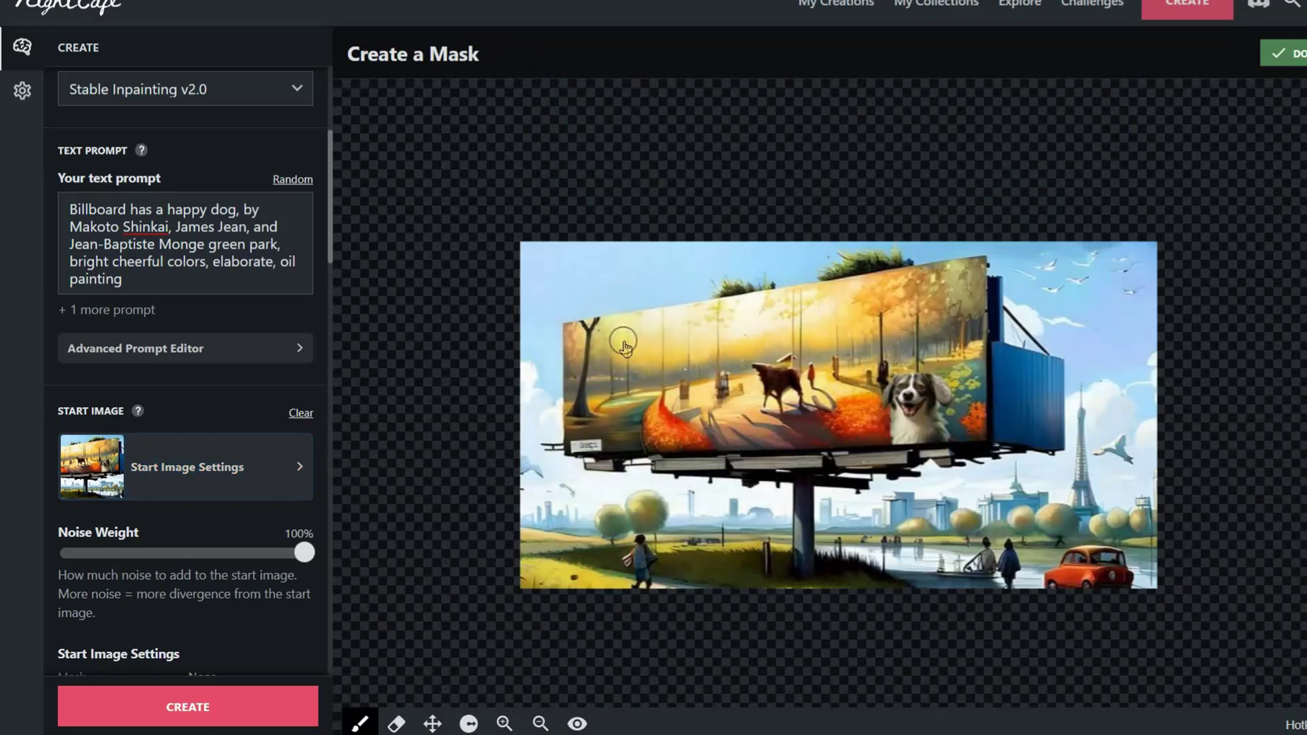
mouse_move(623, 346)
mouse_down()
mouse_move(689, 340)
mouse_move(599, 337)
mouse_move(684, 335)
mouse_move(599, 338)
mouse_move(687, 337)
mouse_move(701, 351)
mouse_move(659, 352)
mouse_up()
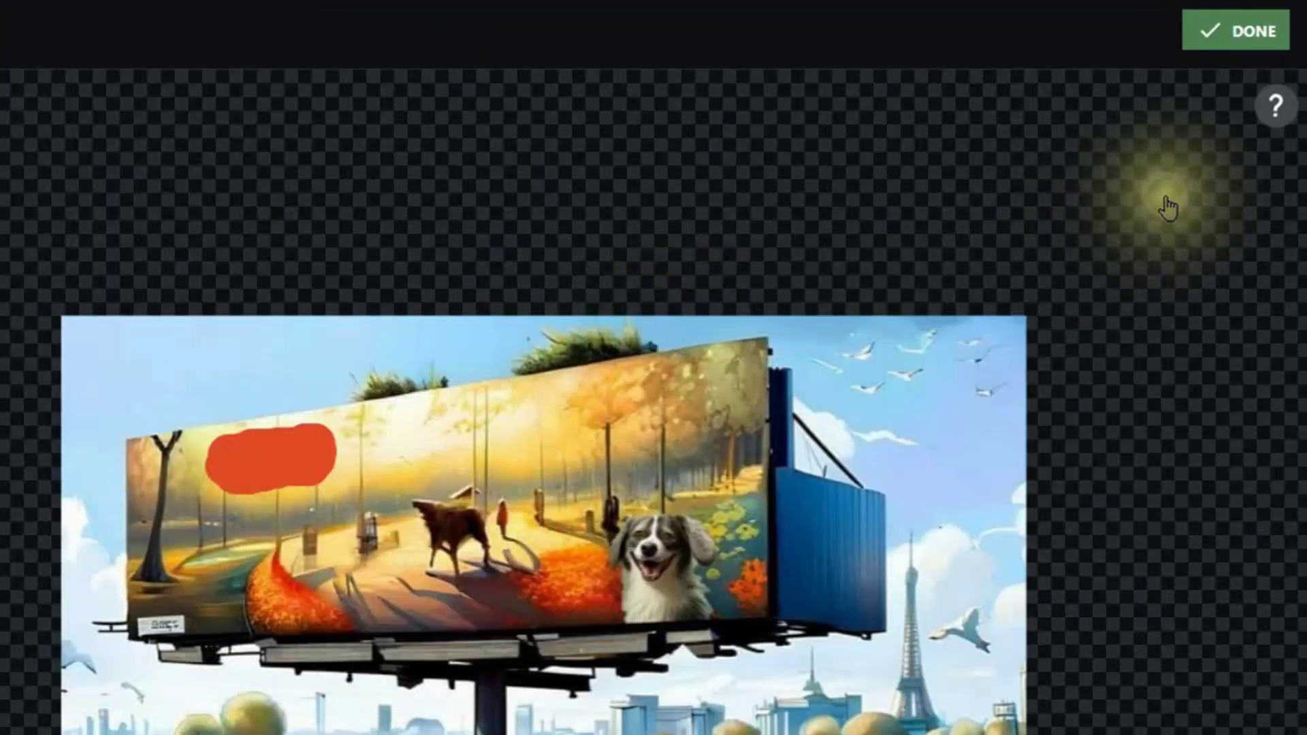
click(1303, 58)
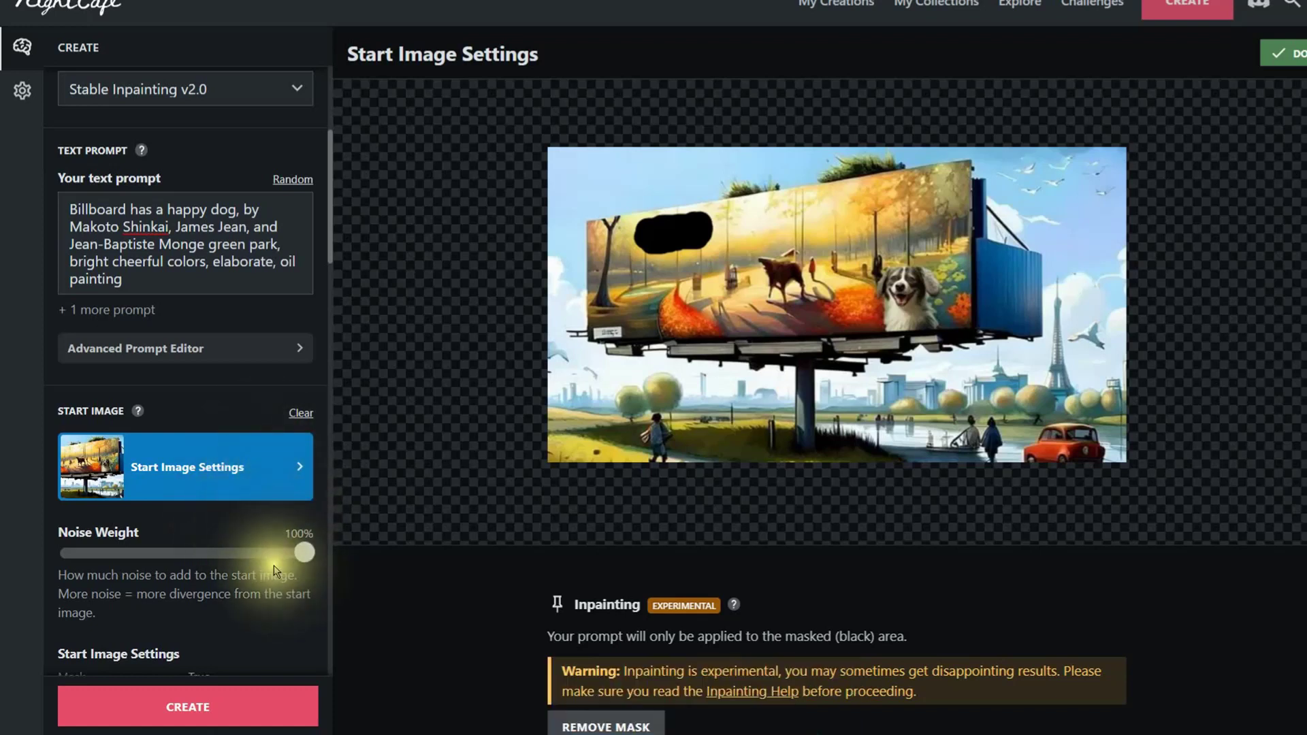
Step: Set the start image's noise weight to 50%
scroll(87, 520, down, 2)
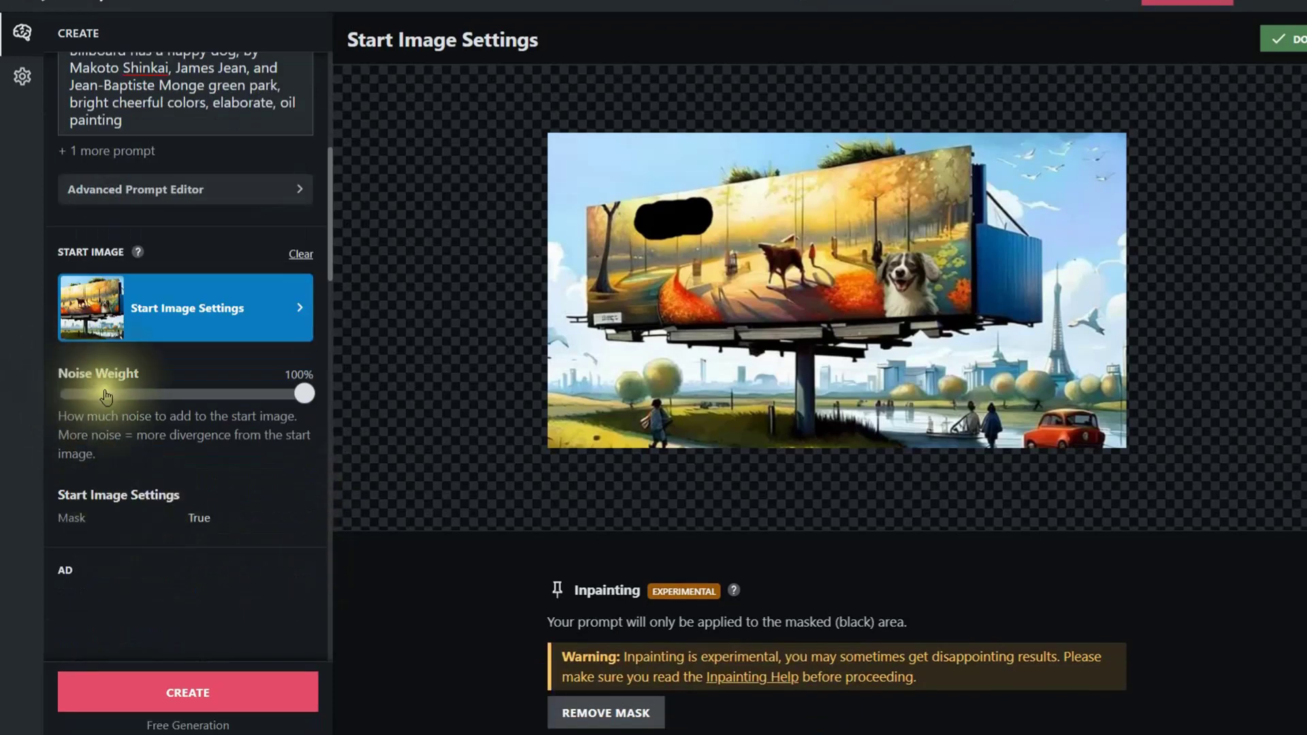
drag(304, 394, 186, 402)
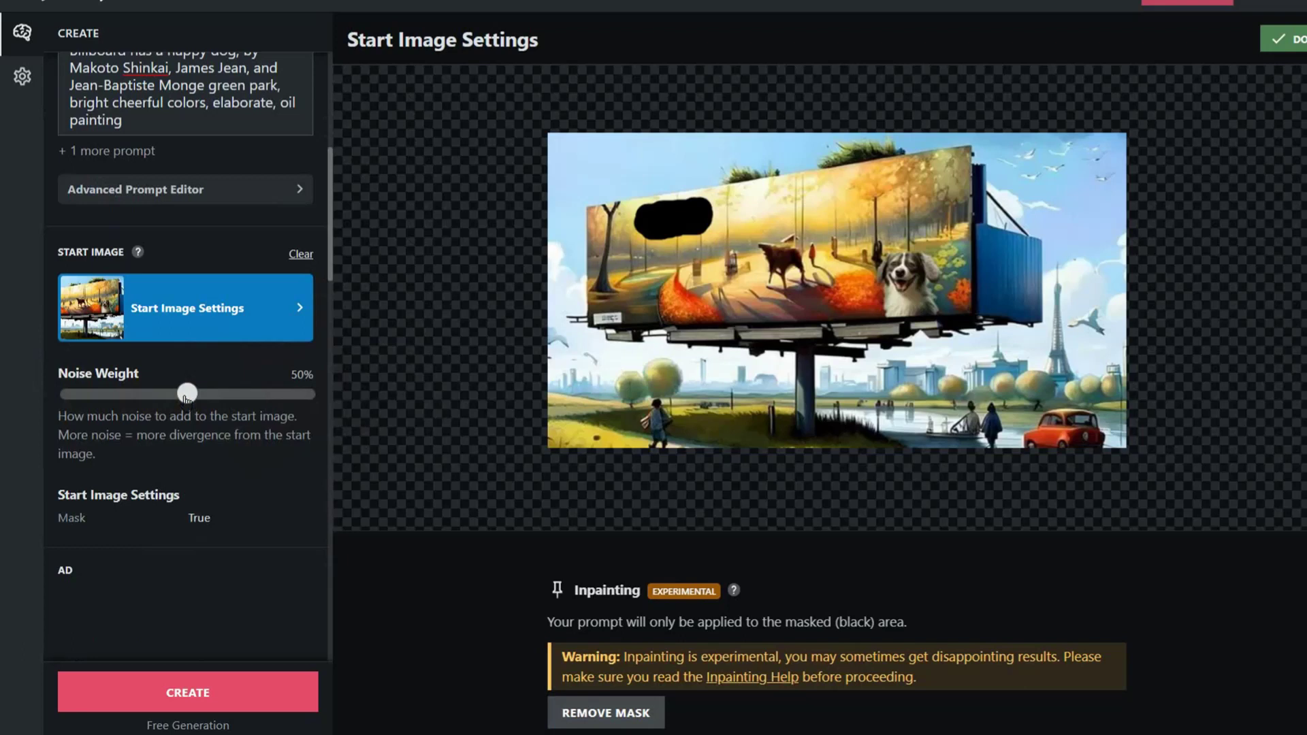
Step: Set the start image's noise weight to 100% and the number of images to 1
drag(187, 394, 302, 395)
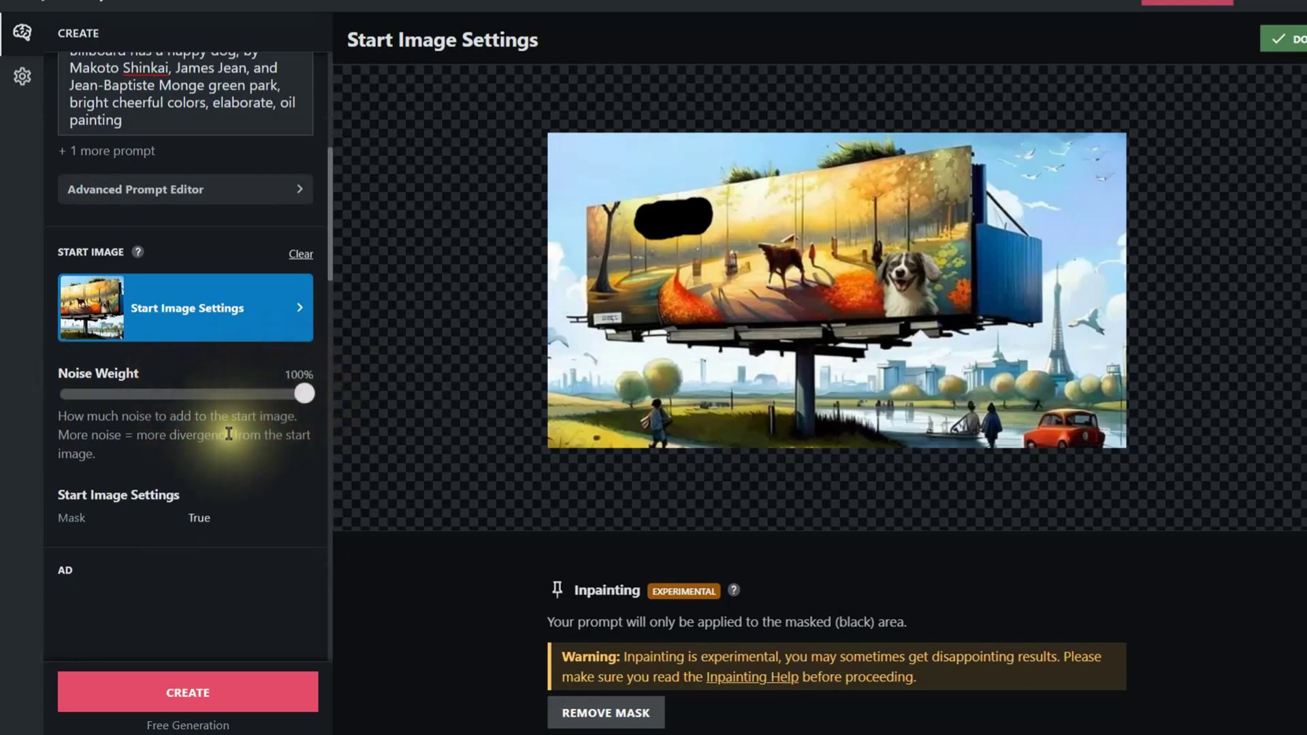
scroll(228, 434, down, 2)
scroll(229, 434, down, 4)
scroll(229, 434, down, 2)
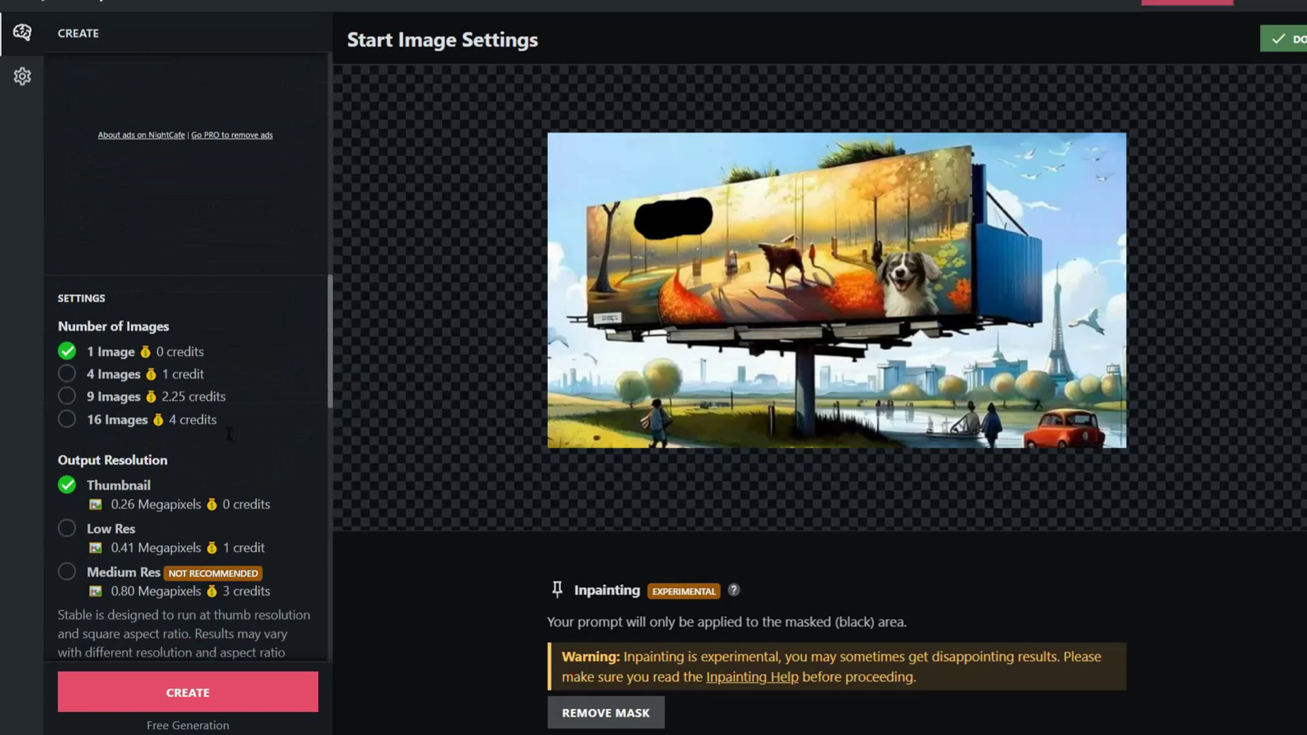
click(67, 351)
Step: Set the overall prompt weight to 90%
scroll(176, 434, down, 2)
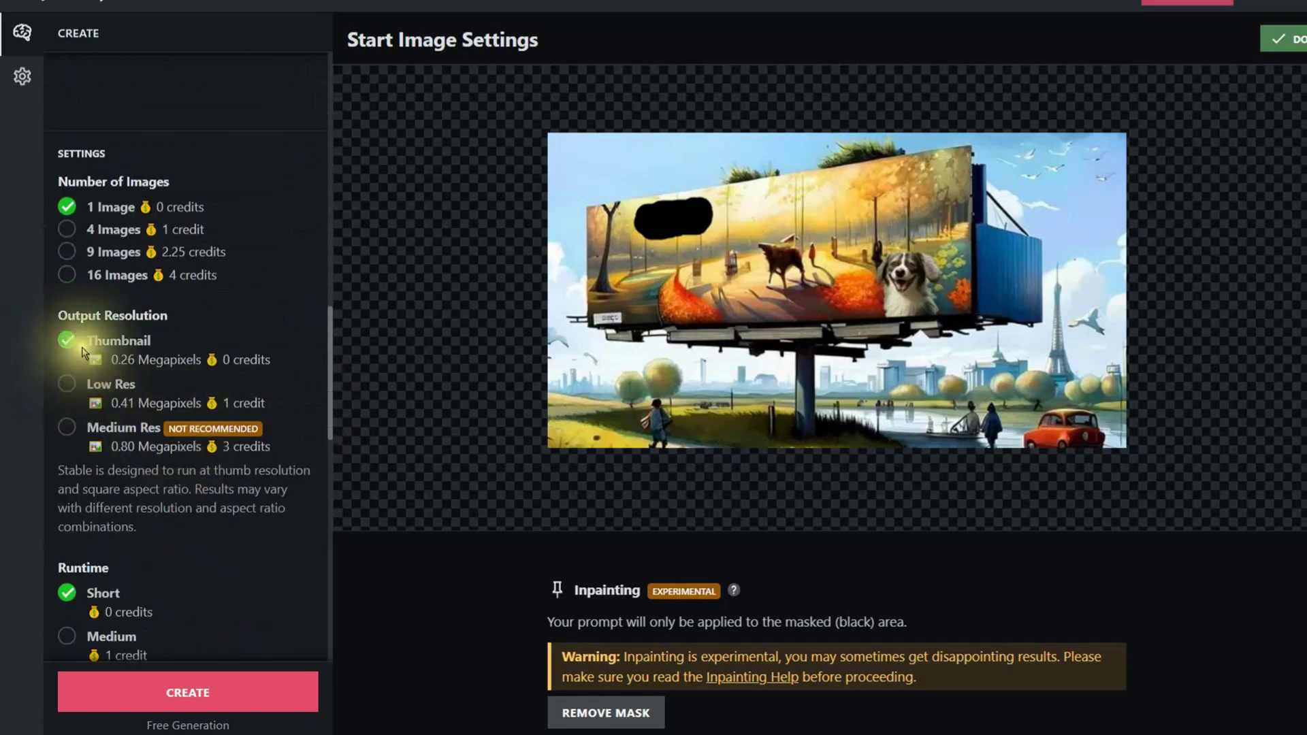
scroll(210, 458, down, 2)
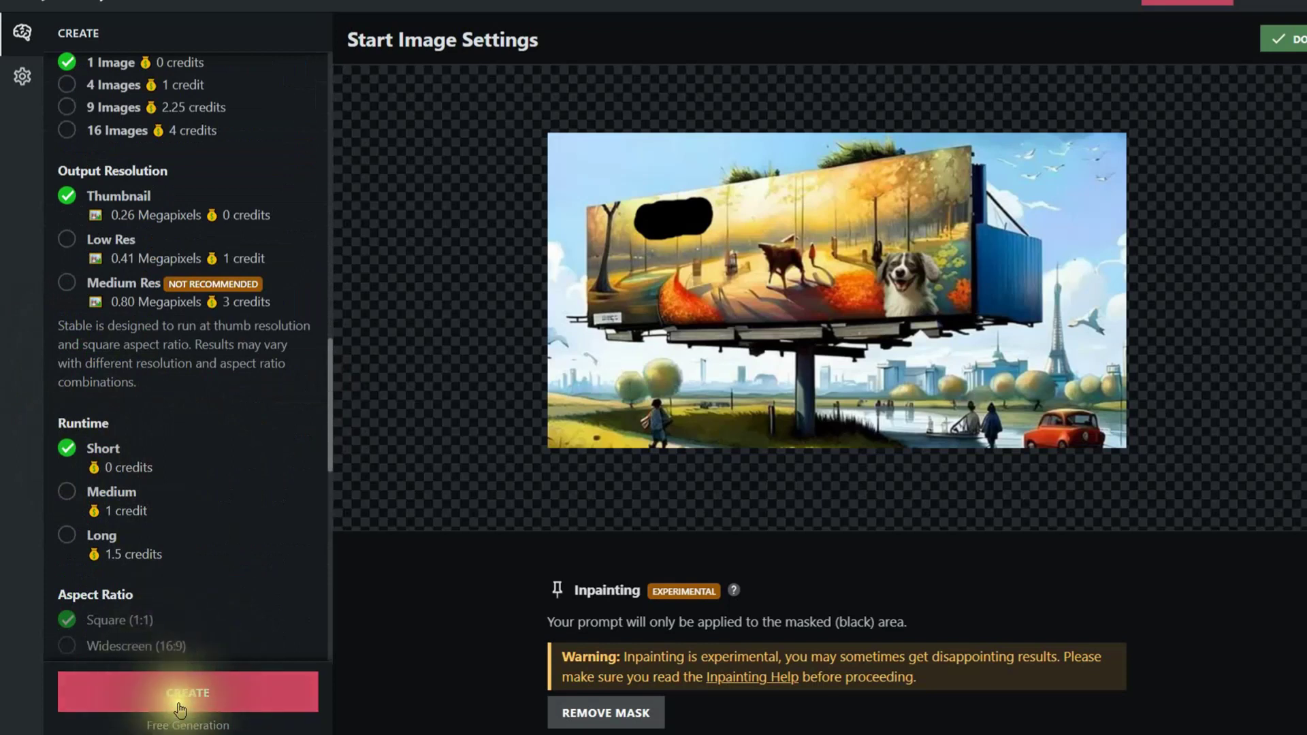
scroll(215, 597, down, 3)
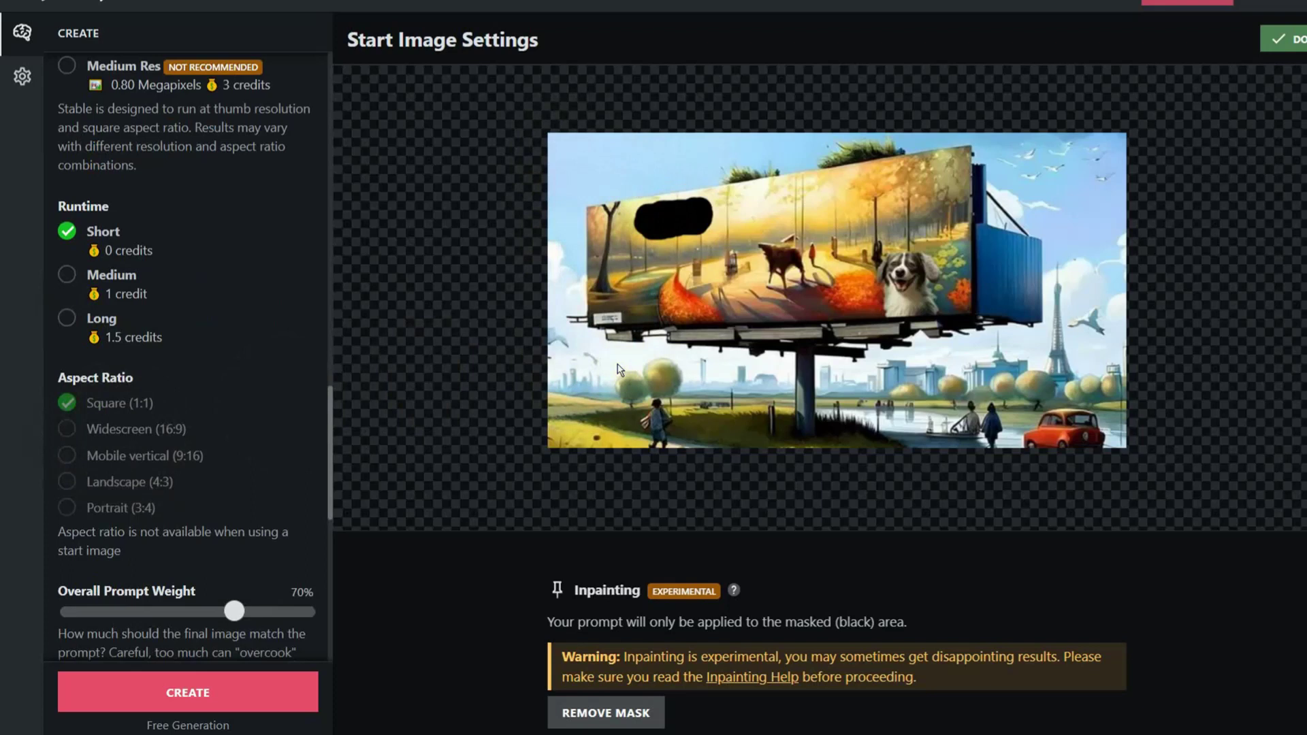
scroll(224, 586, down, 3)
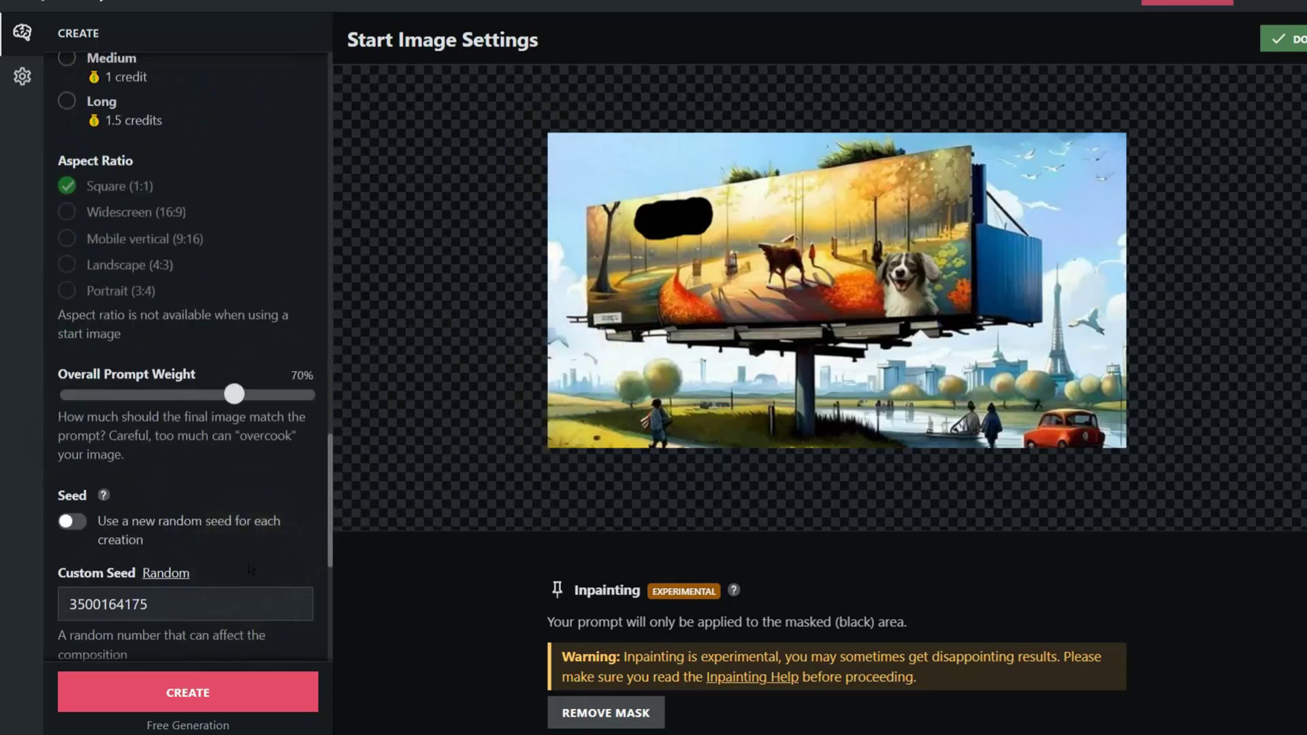
click(235, 397)
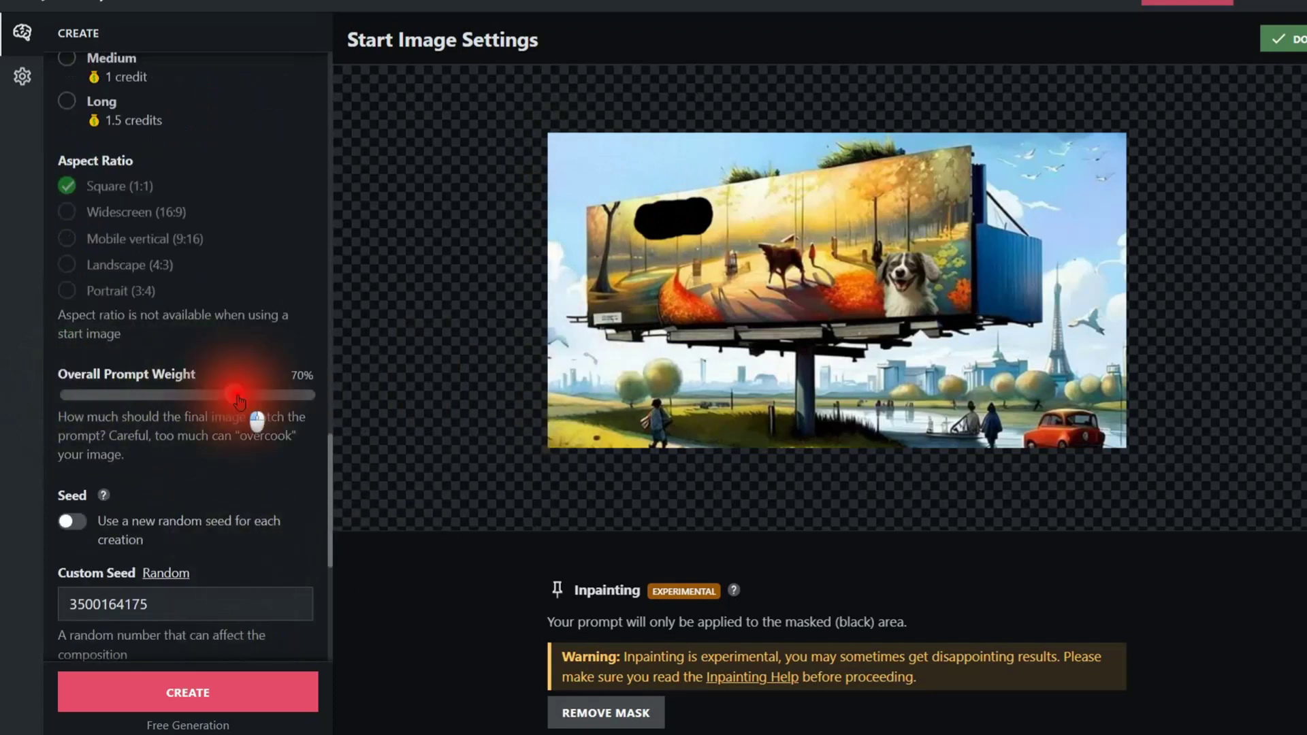
mouse_move(279, 403)
mouse_down()
mouse_move(194, 405)
mouse_move(280, 407)
mouse_up()
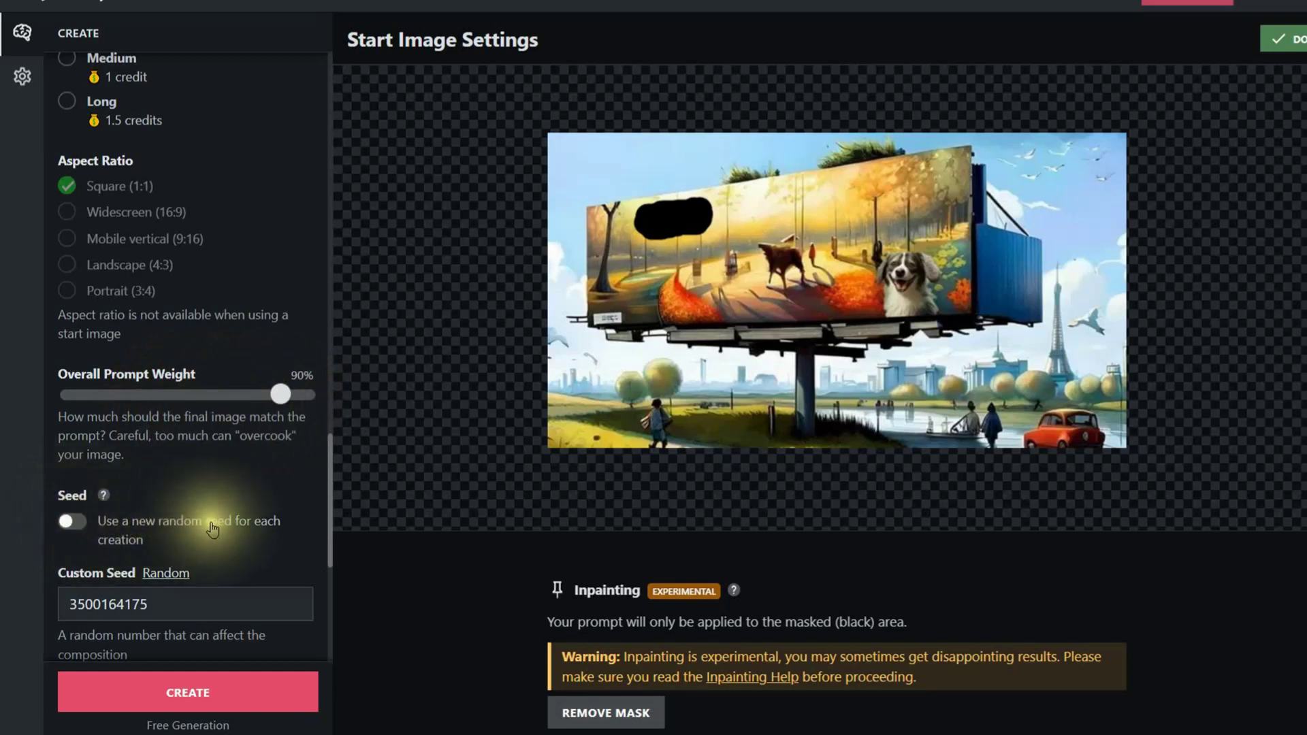
Step: Enable a new random seed for each creation and generate the inpainted billboard twice
click(76, 525)
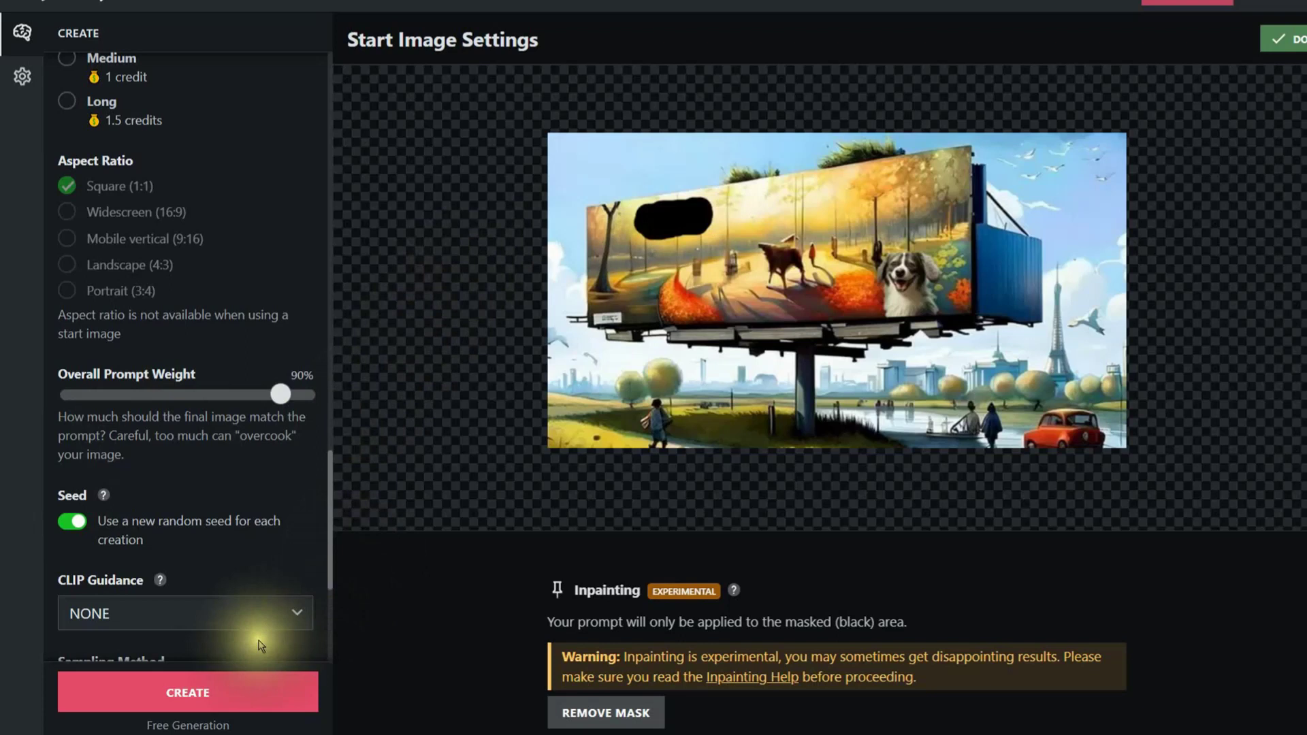
click(213, 701)
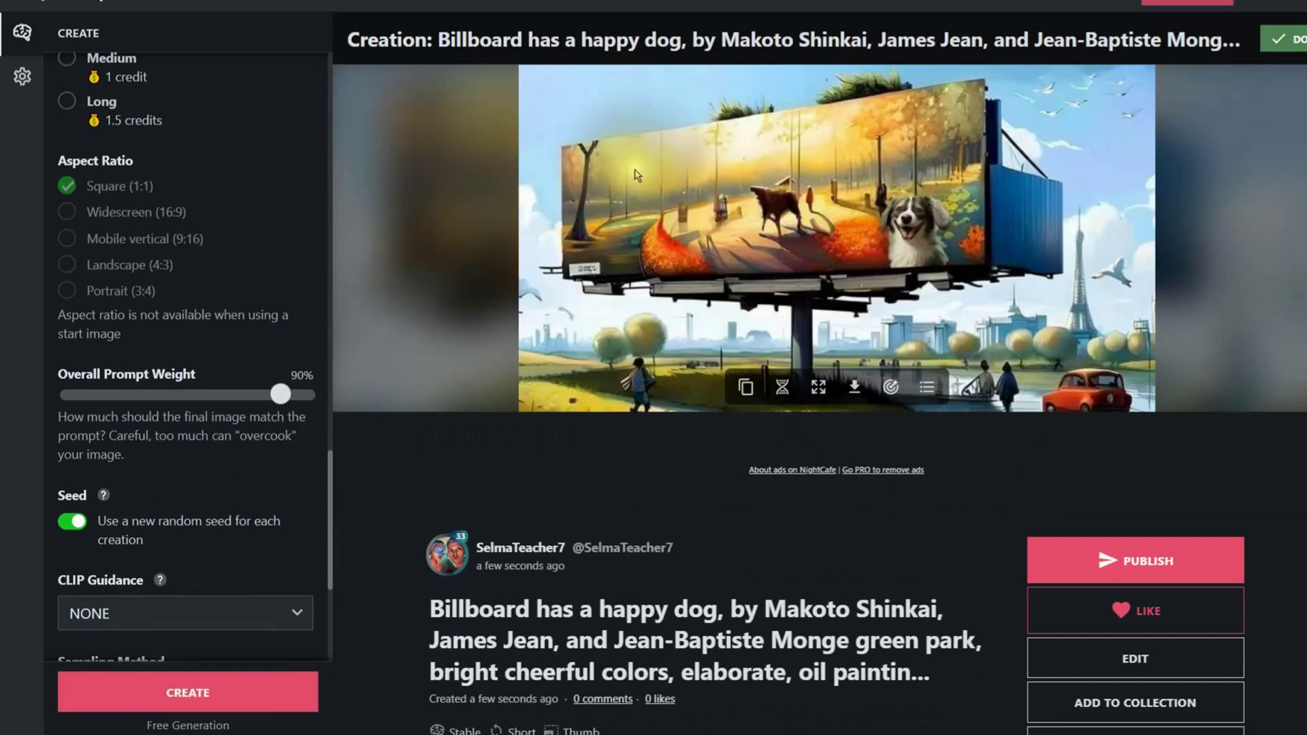
click(217, 693)
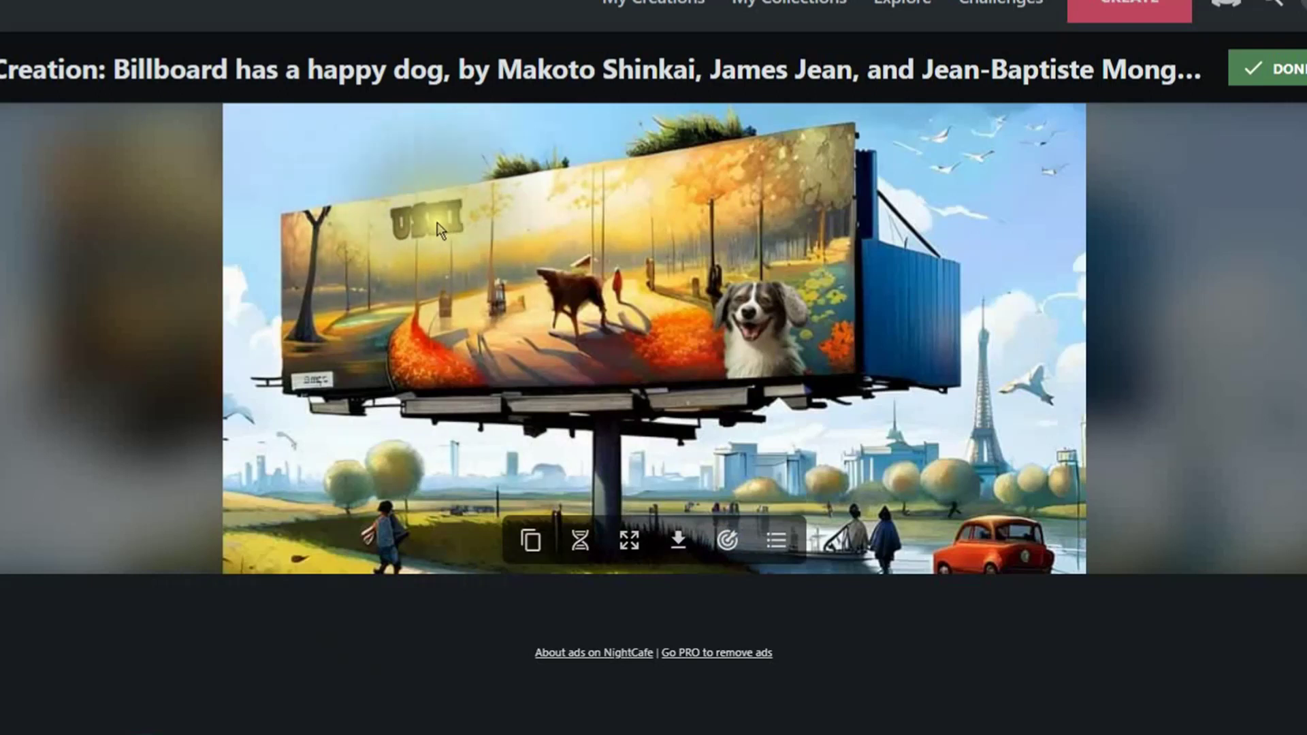
Step: View the billboard creation with the USHI lettering enlarged, close the view and evolve that creation
click(521, 333)
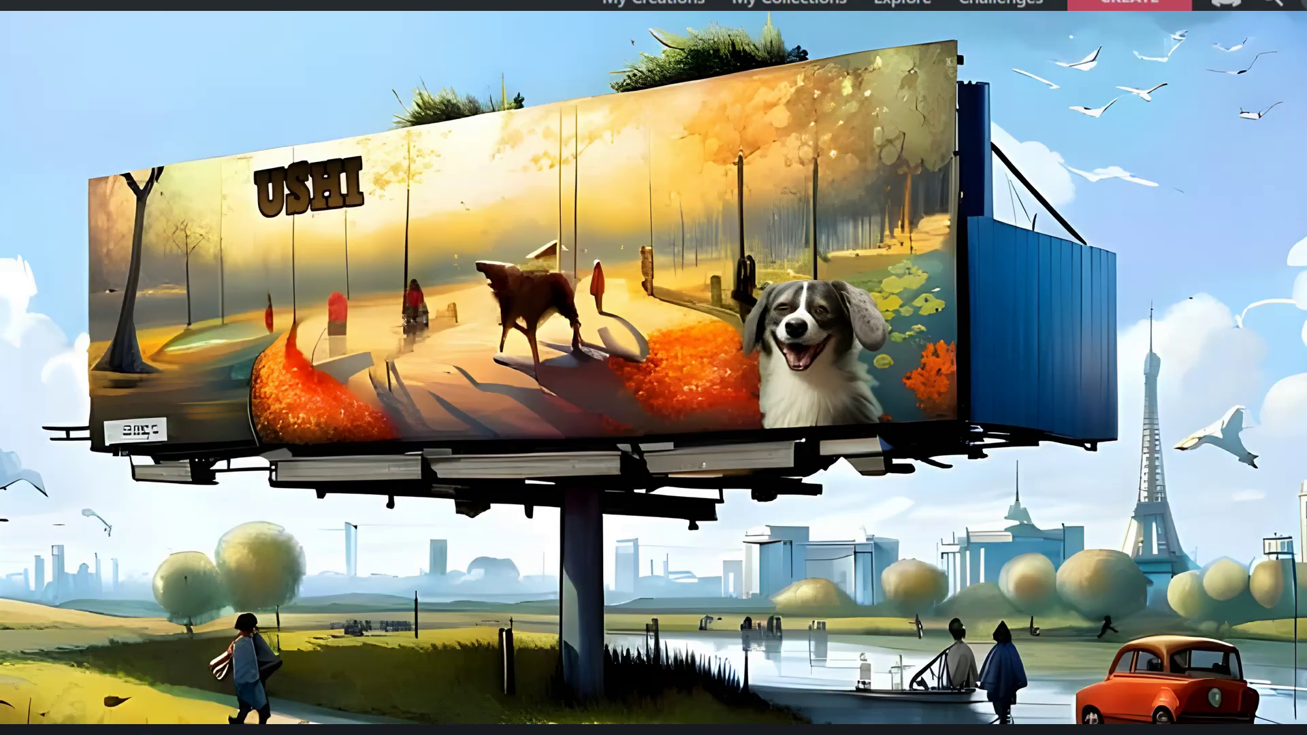
click(29, 356)
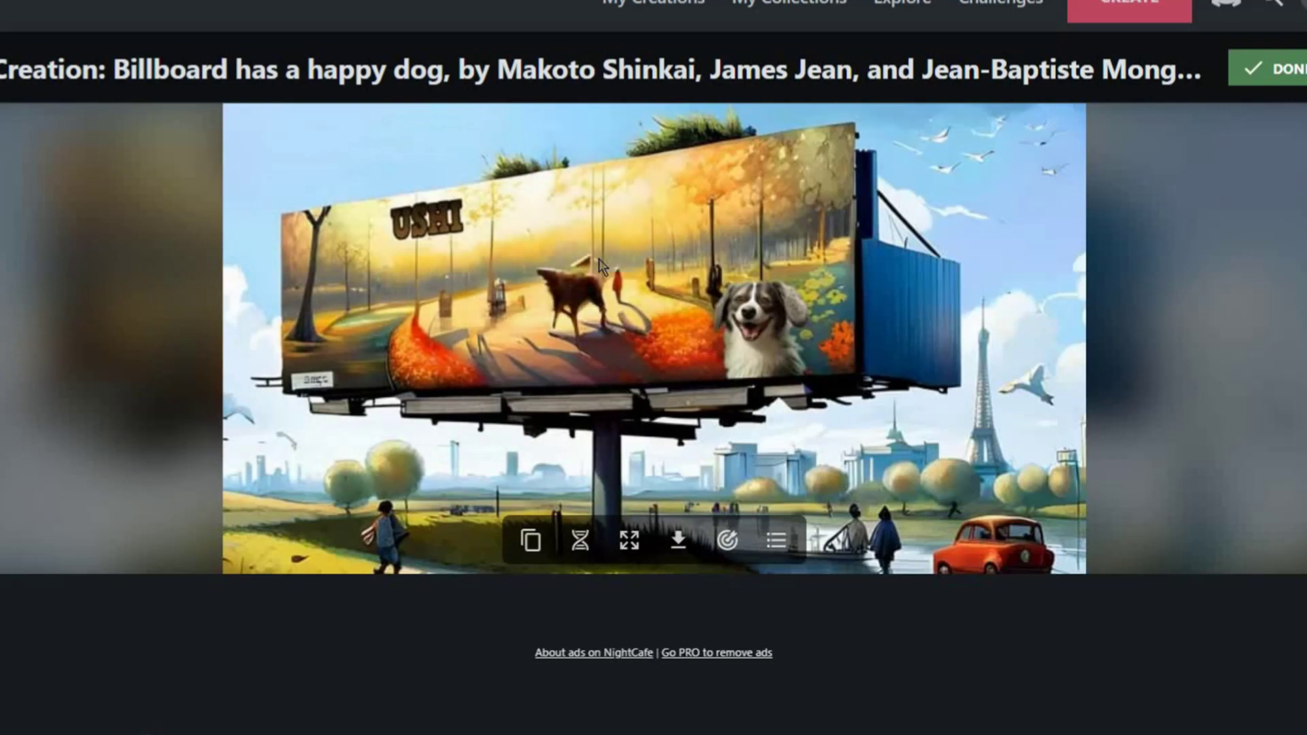
click(580, 545)
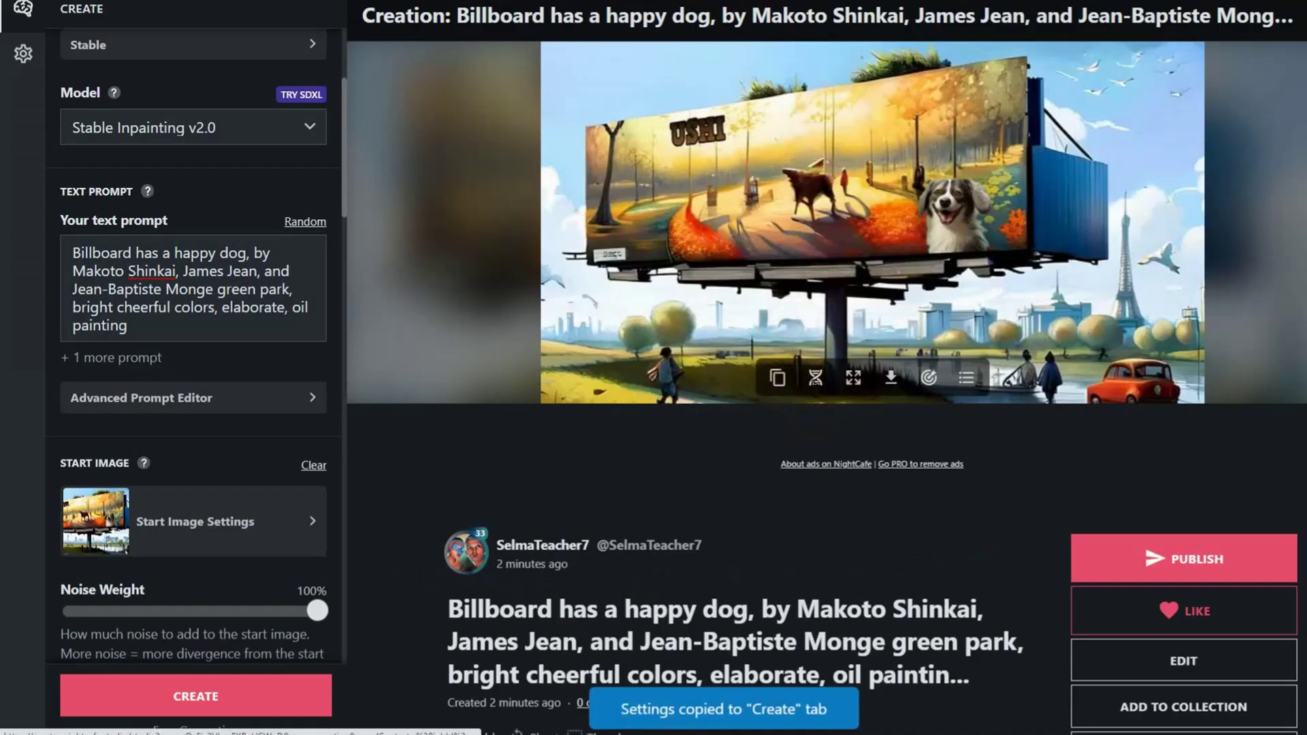
Step: Create an inpainting mask on the start image by painting a horizontal strip just below the USHI lettering
click(207, 531)
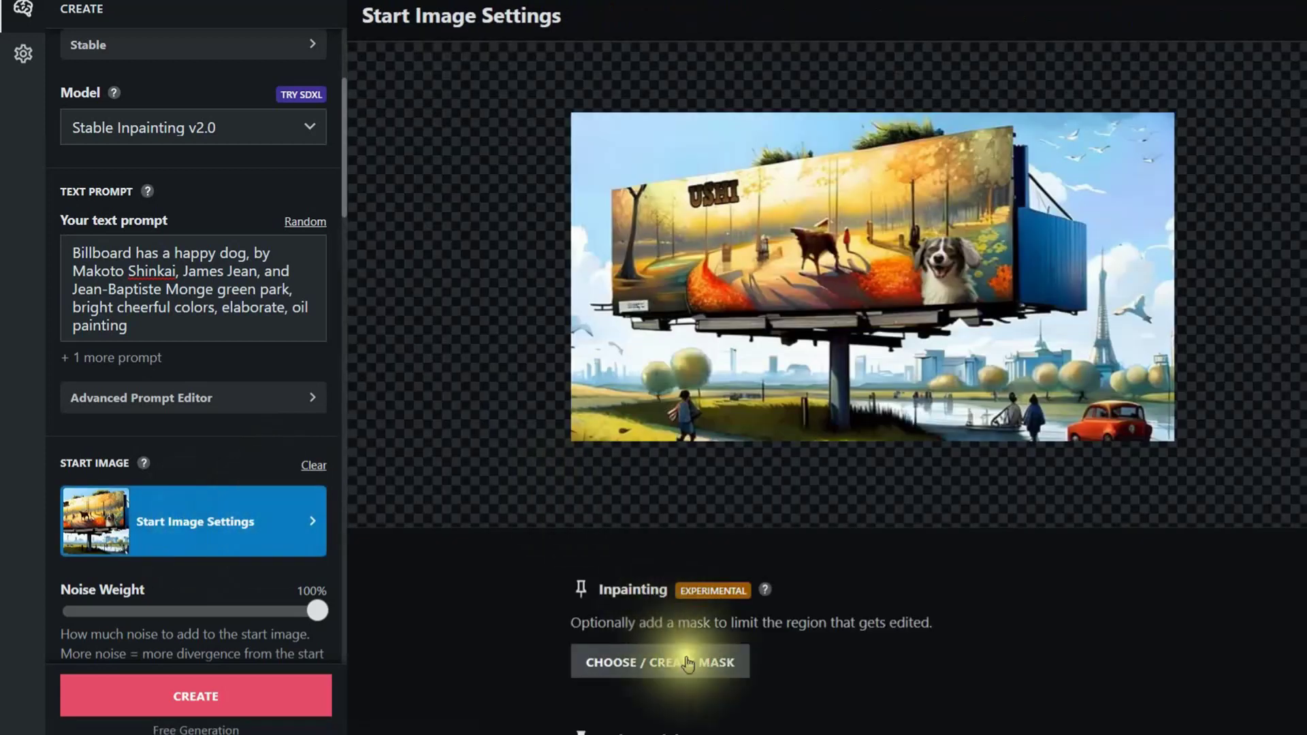
click(633, 664)
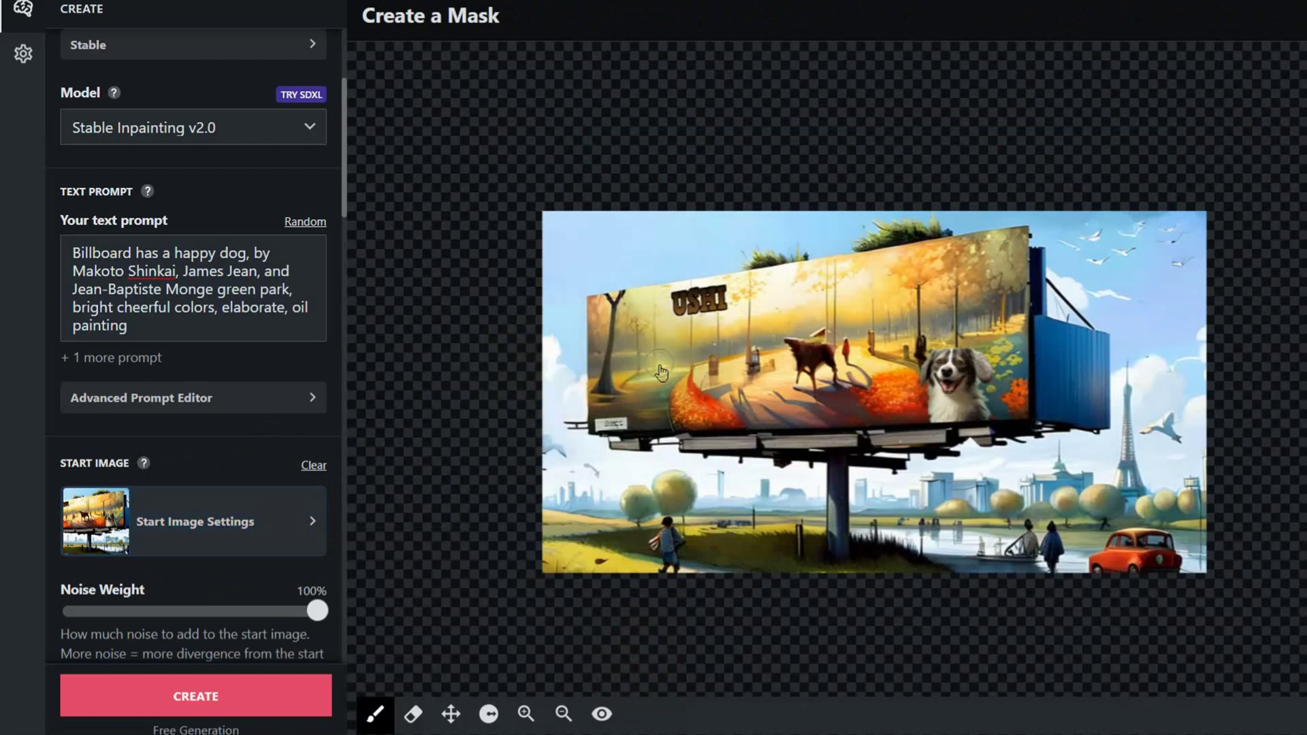
mouse_move(650, 351)
mouse_down()
mouse_move(756, 356)
mouse_move(650, 352)
mouse_move(748, 351)
mouse_move(688, 354)
mouse_move(736, 357)
mouse_up()
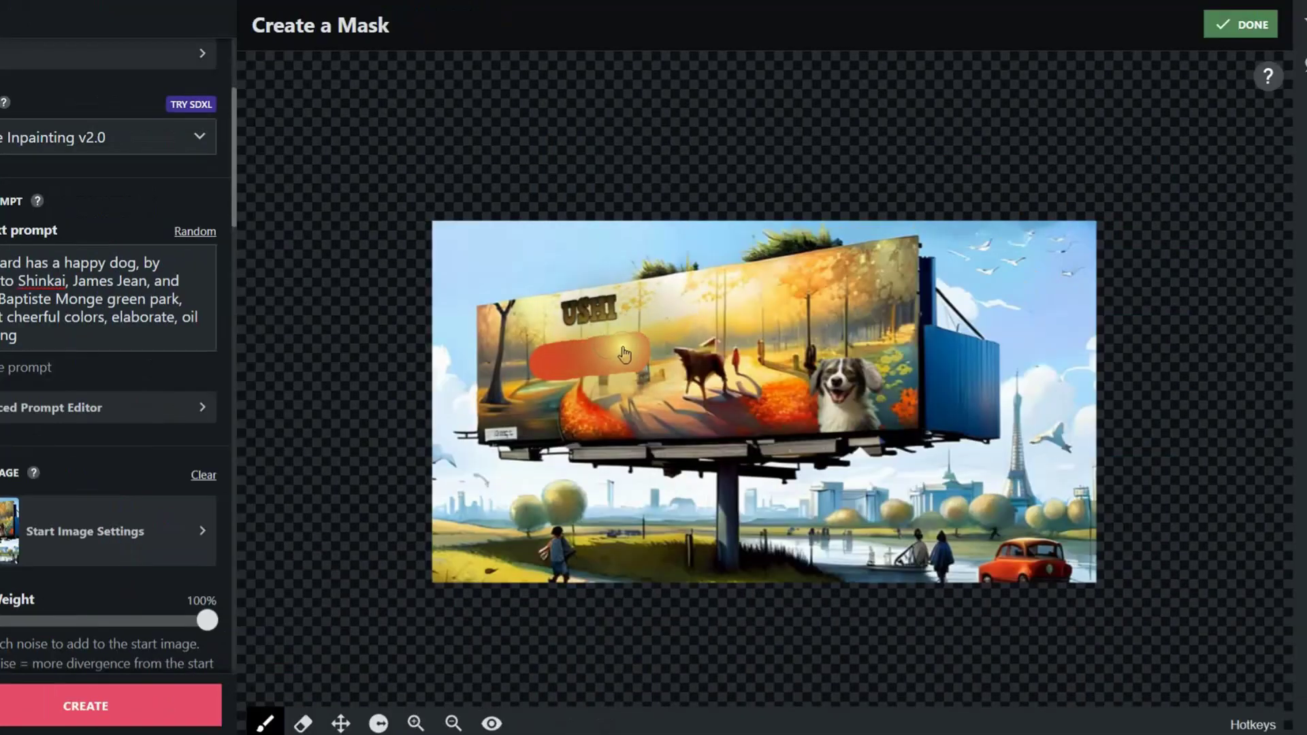
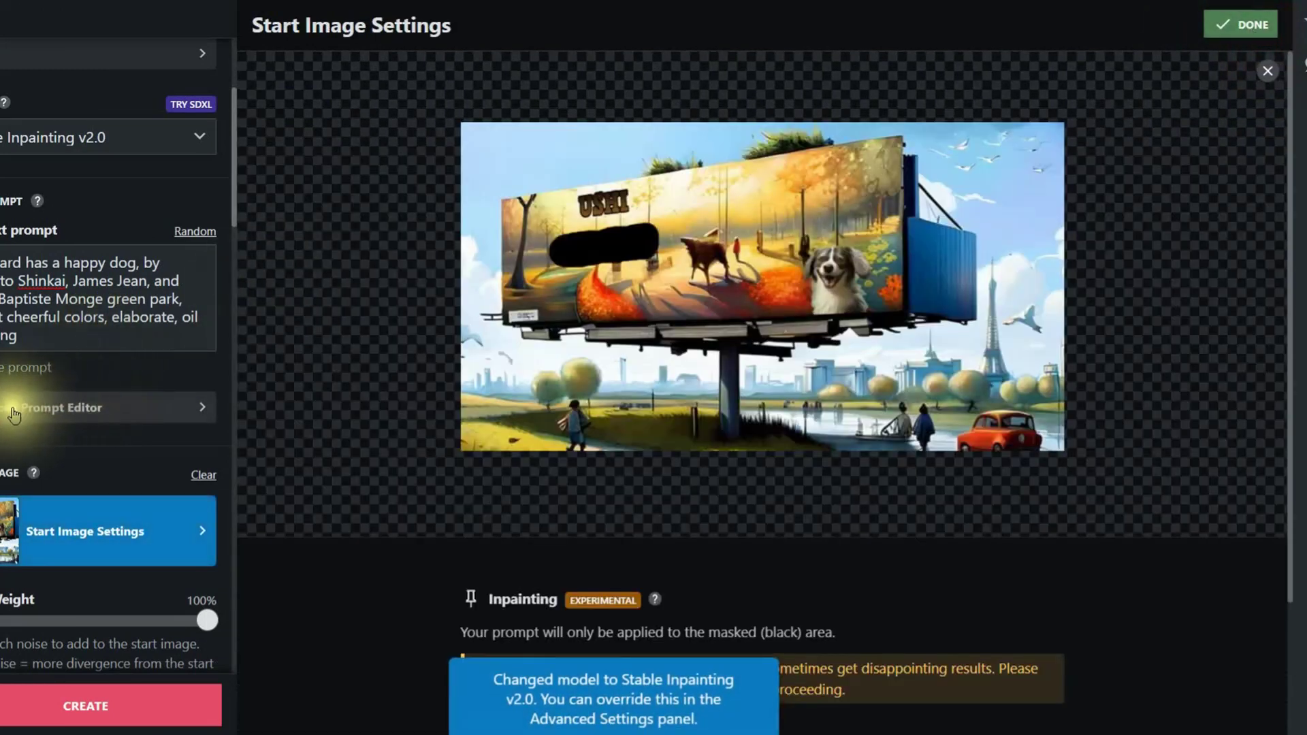
Step: Replace the second prompt's text with Print "DOG FOOD" in the Advanced Prompt Editor
click(34, 412)
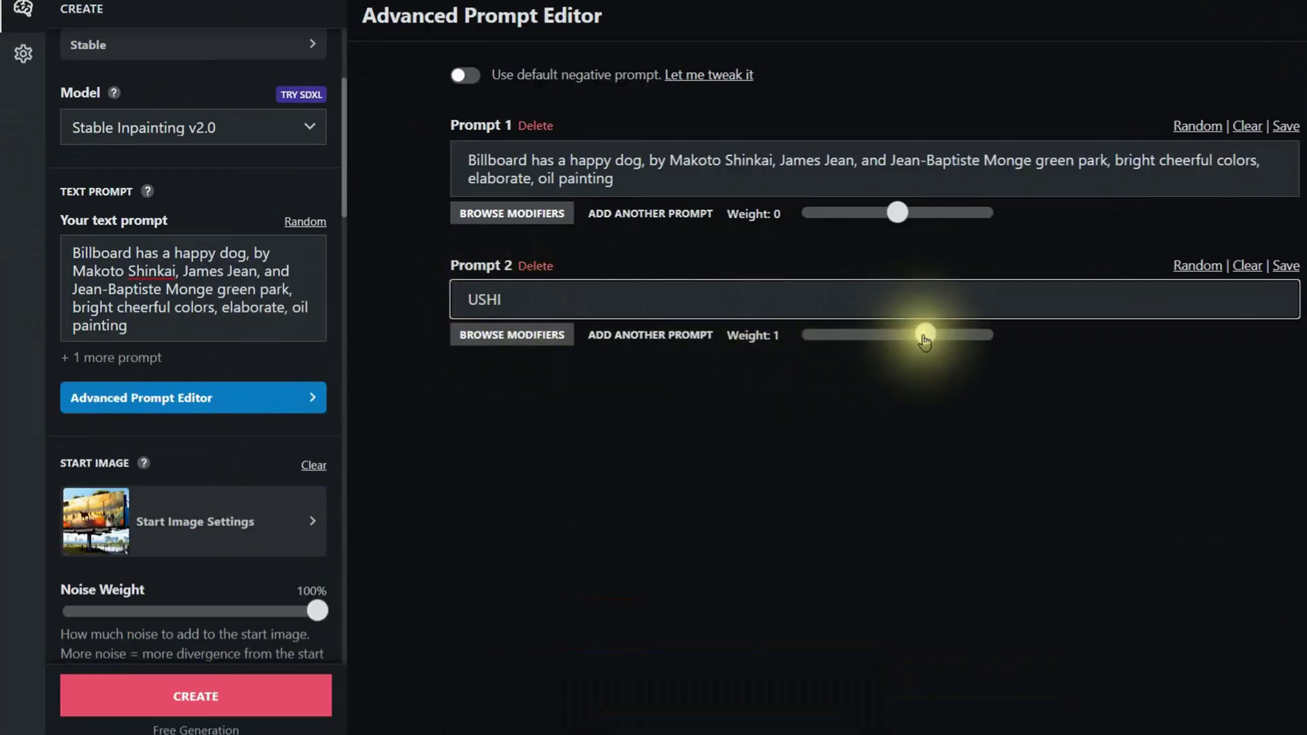
drag(551, 303, 433, 300)
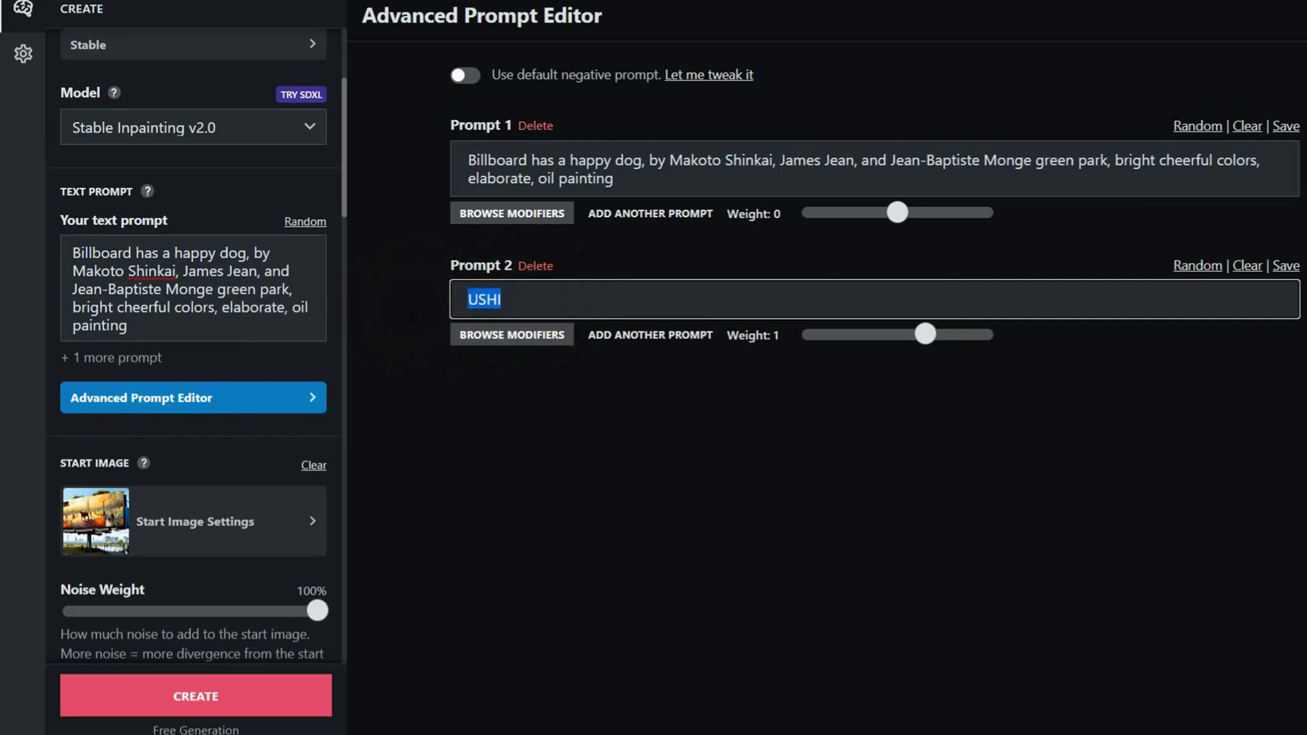
text(Print "DO)
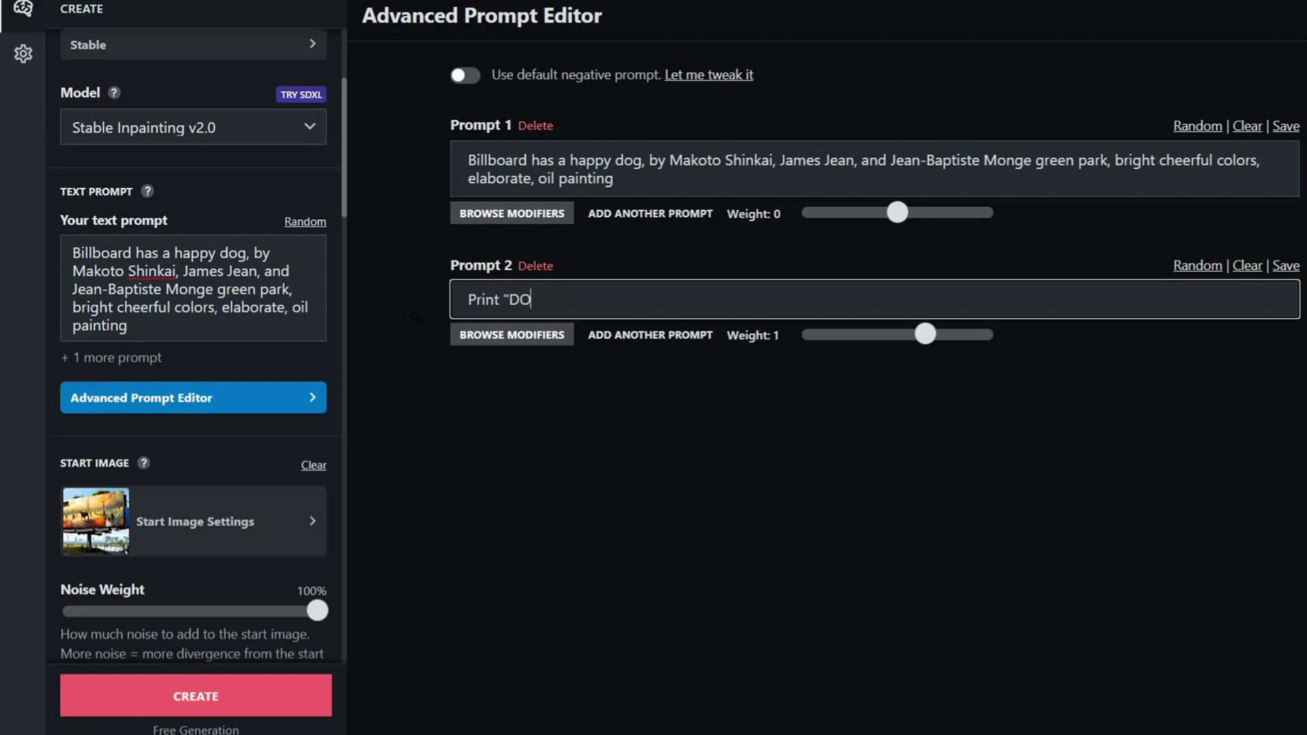
text(G FOOD")
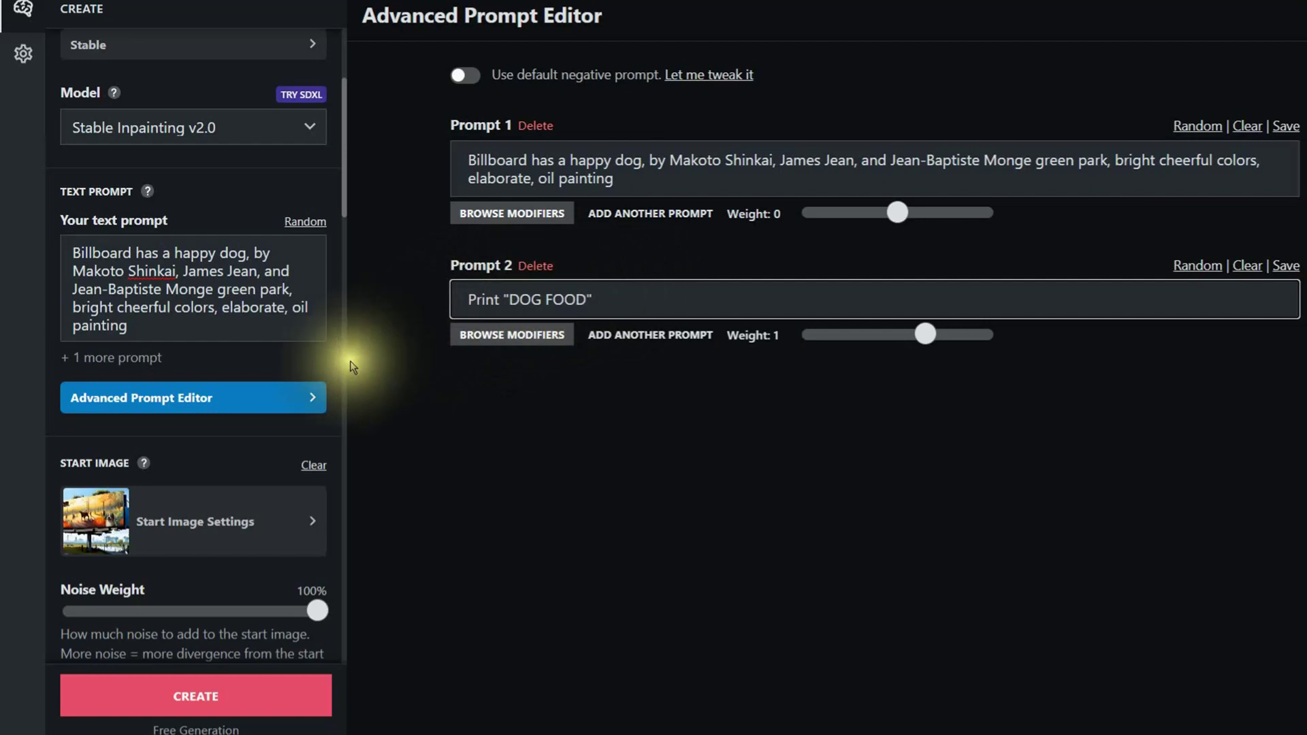
Step: Choose Stable Inpainting v2.0 as the generation model
scroll(188, 227, up, 3)
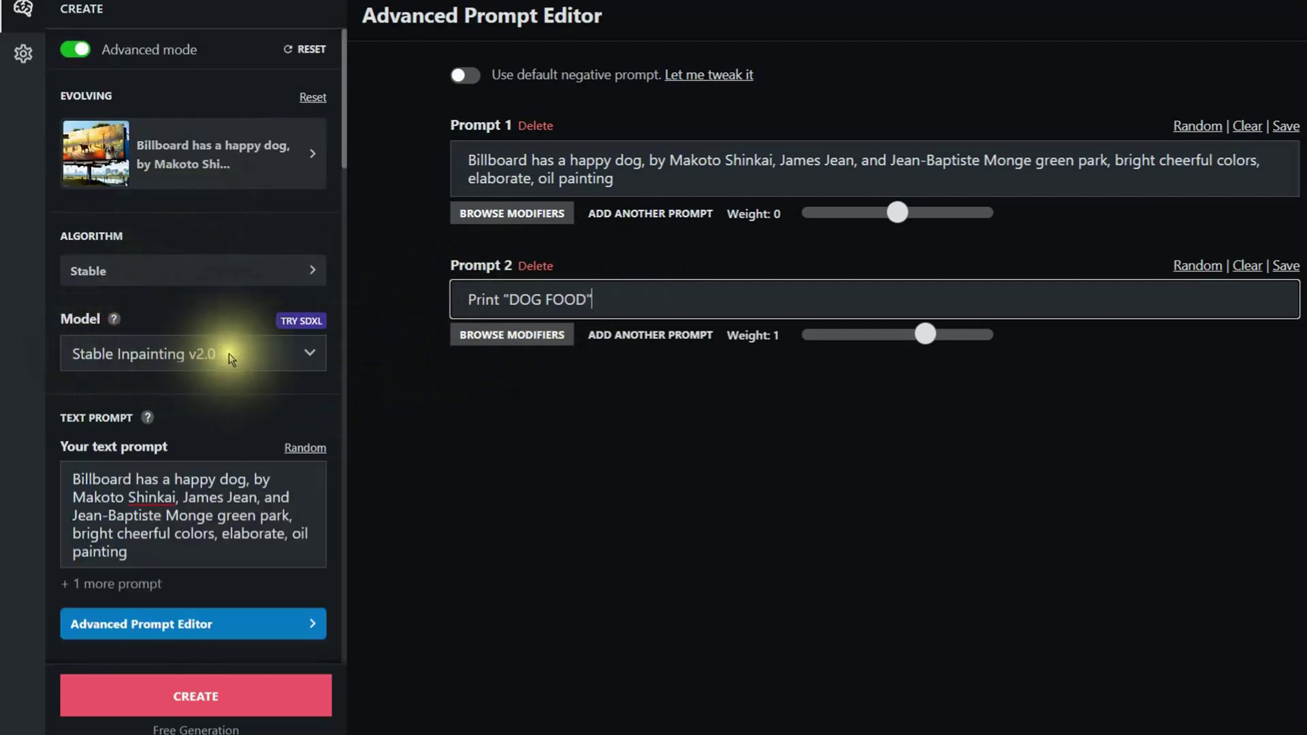
click(207, 352)
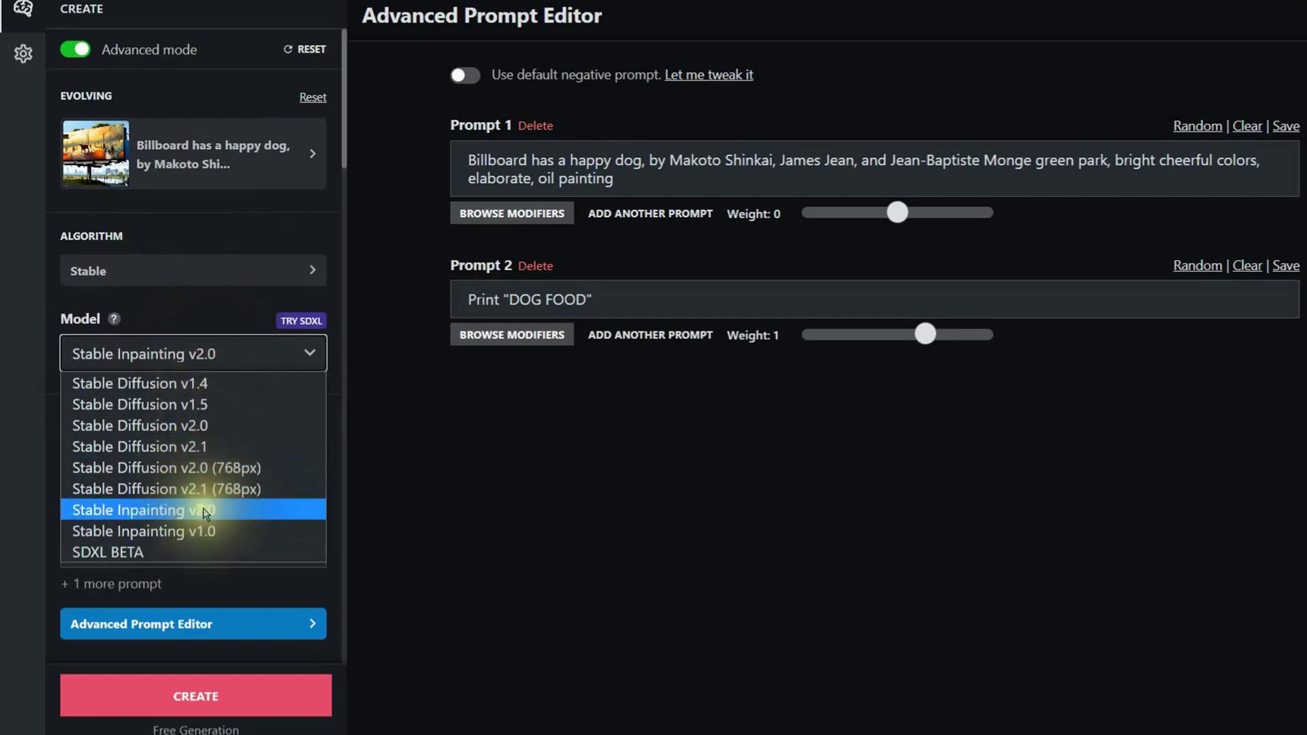
click(205, 511)
click(186, 354)
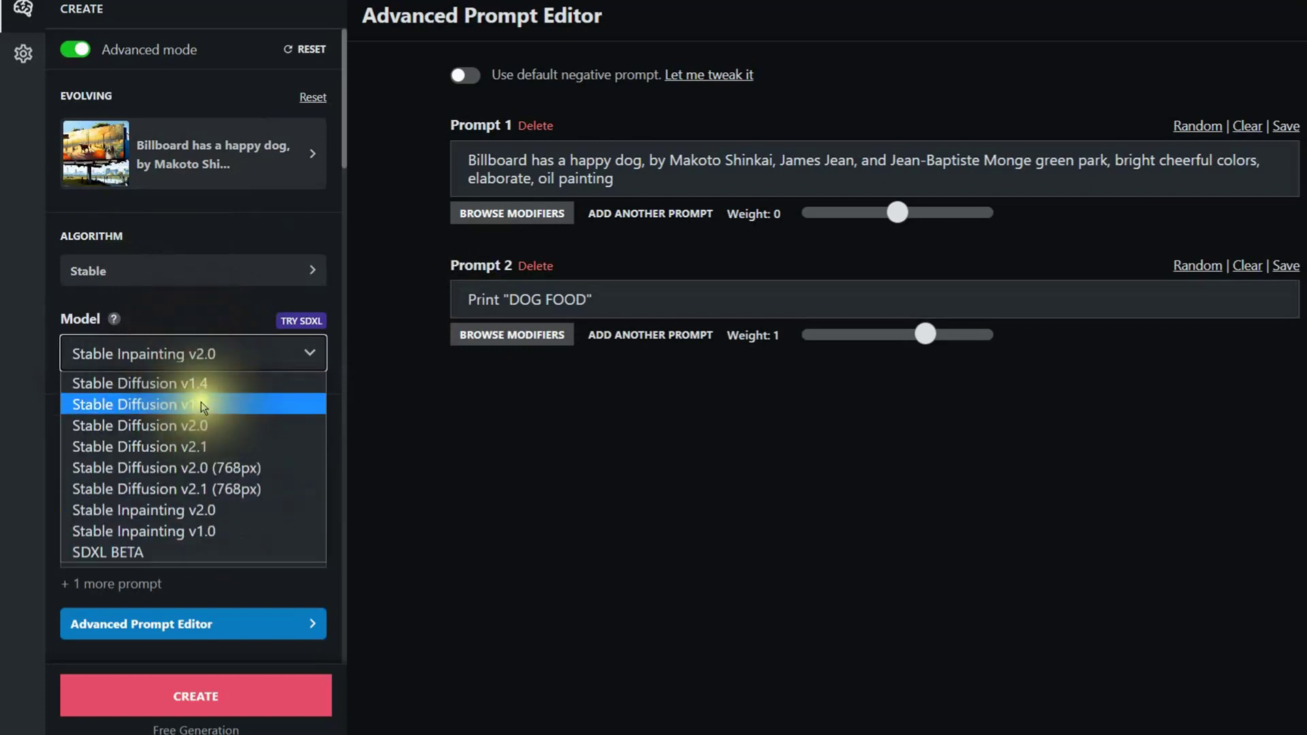
click(211, 511)
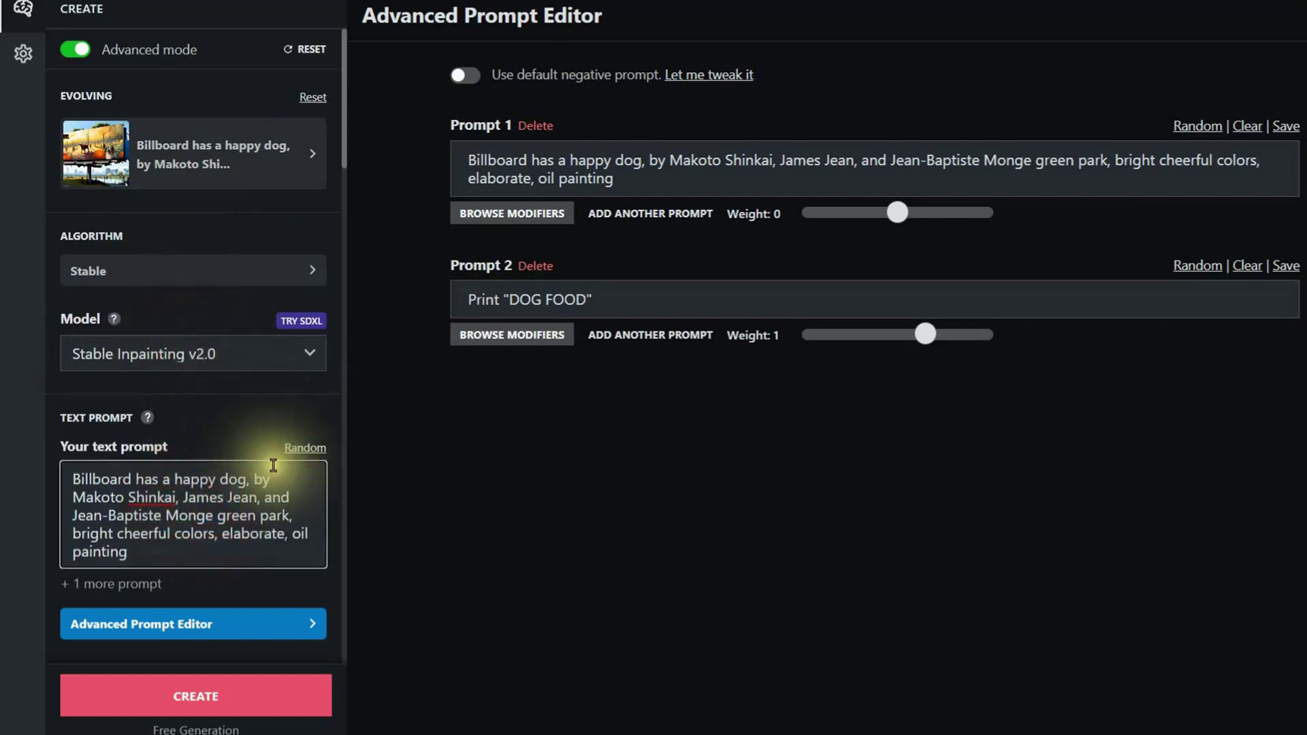
Step: Turn on a new random seed for each creation and generate the masked DOG FOOD image
scroll(273, 465, down, 3)
scroll(273, 464, down, 1)
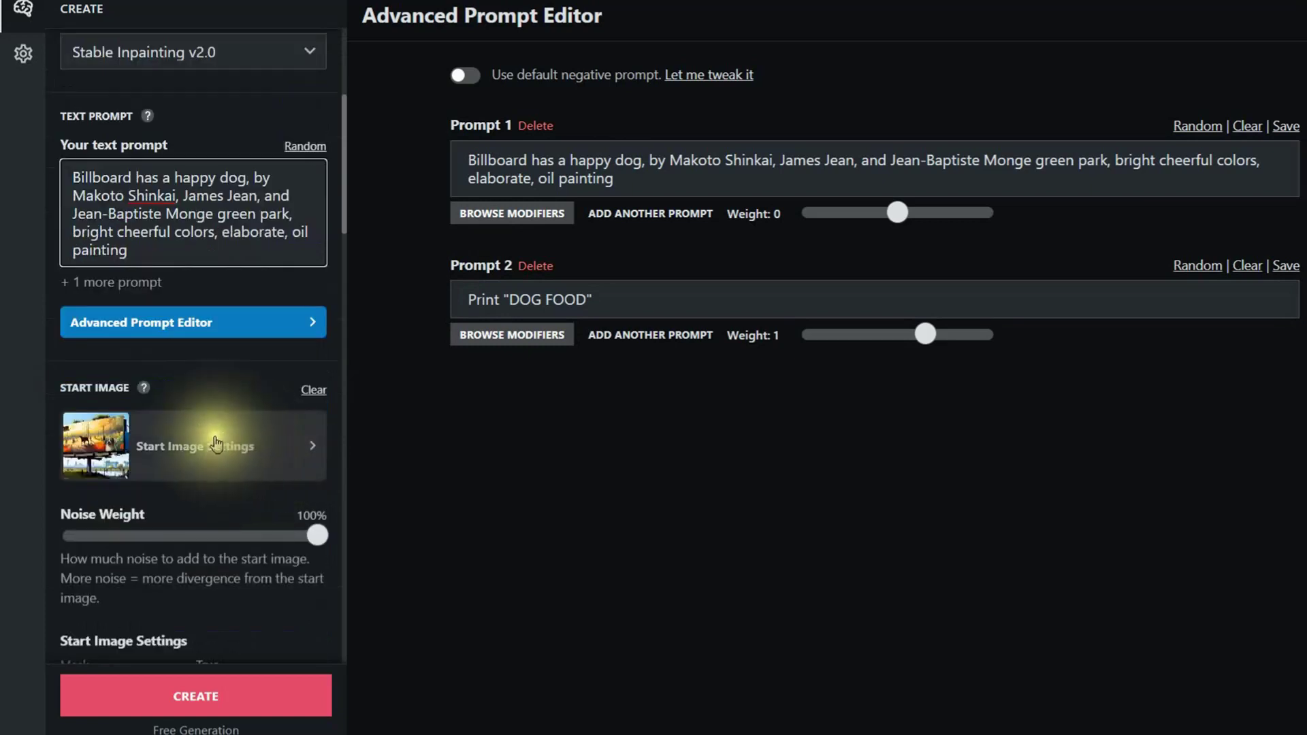
scroll(304, 444, down, 1)
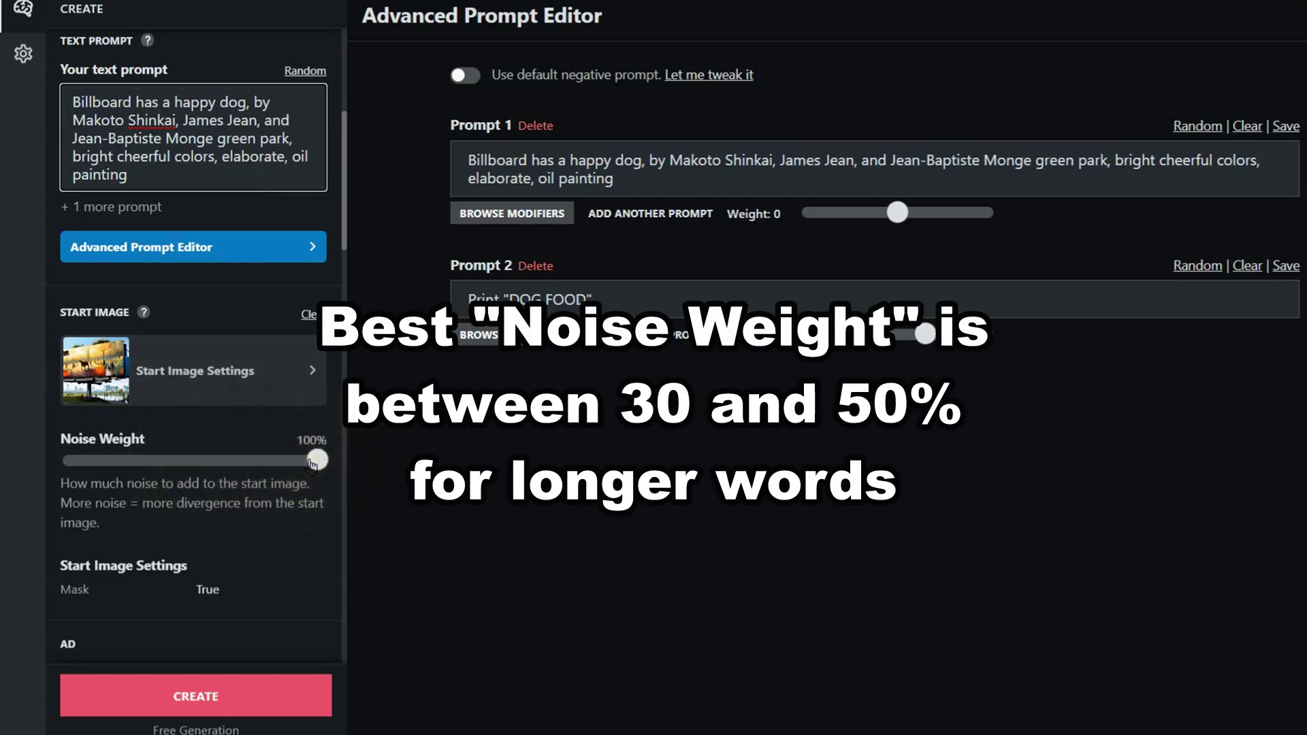
scroll(170, 470, down, 10)
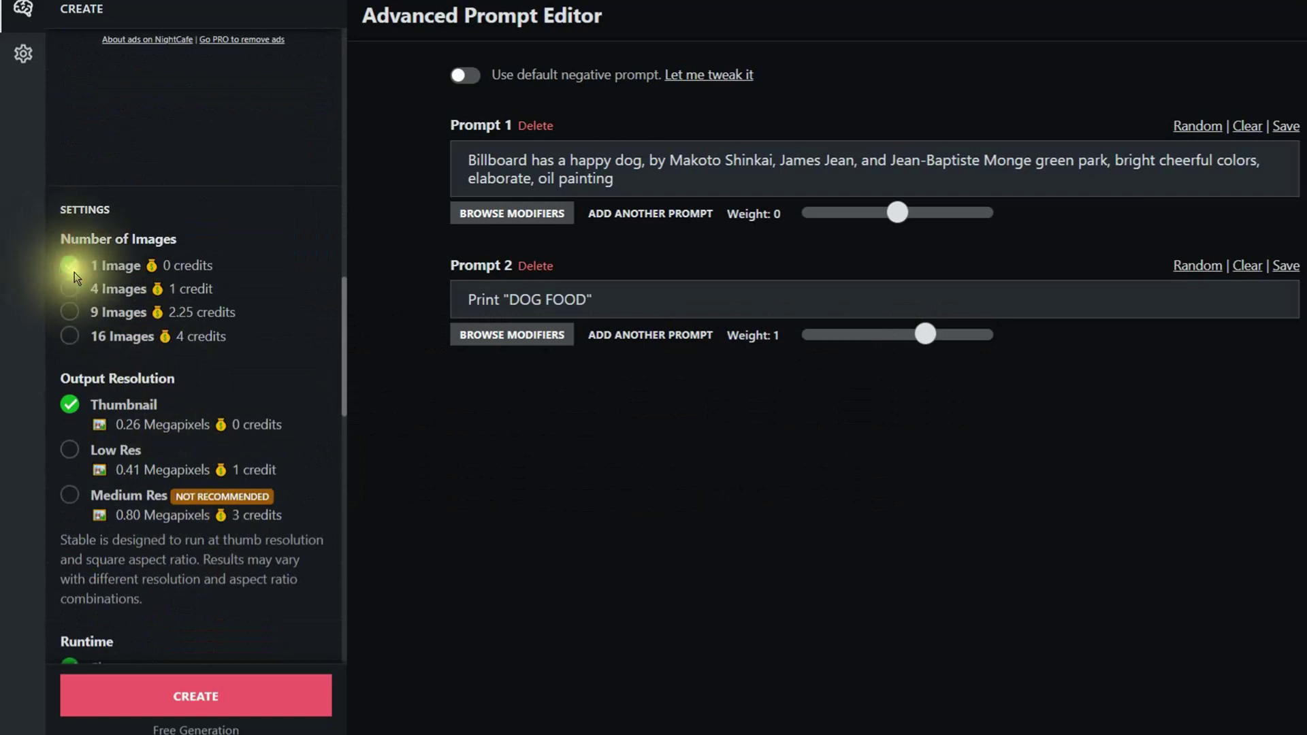
scroll(168, 533, down, 5)
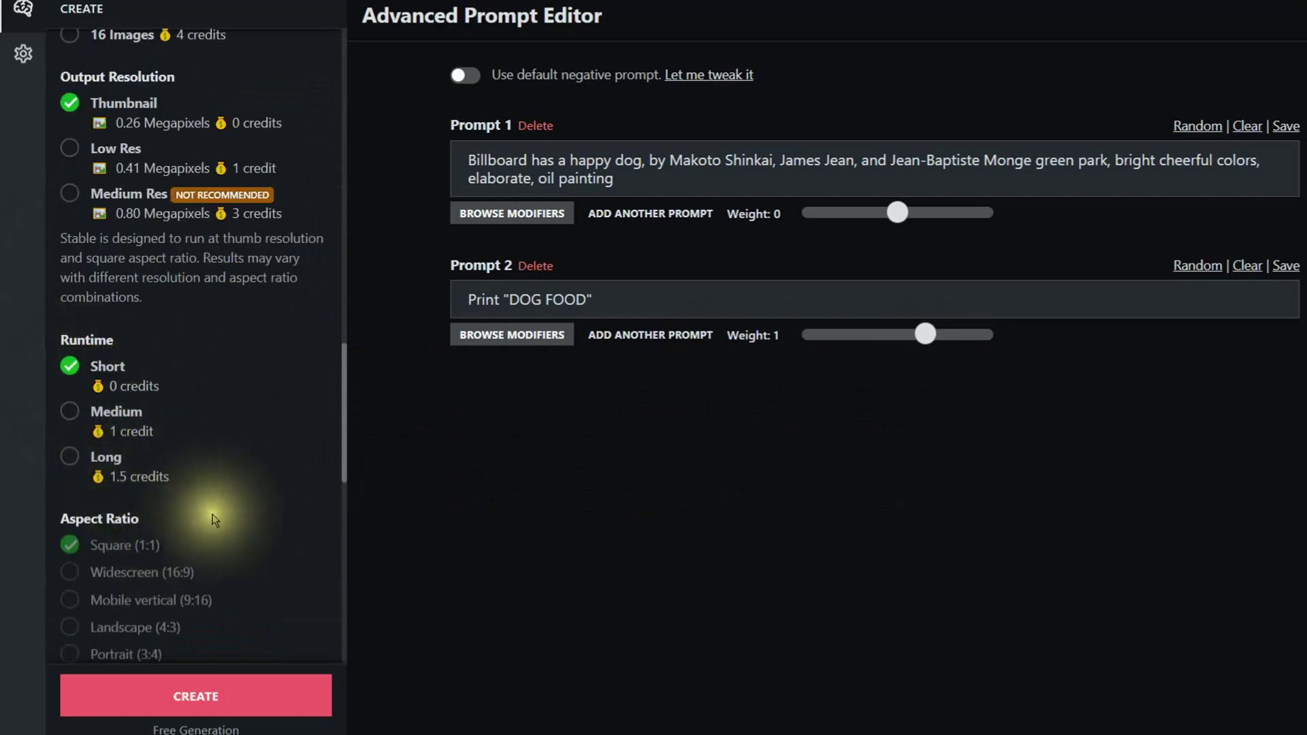
scroll(131, 520, down, 4)
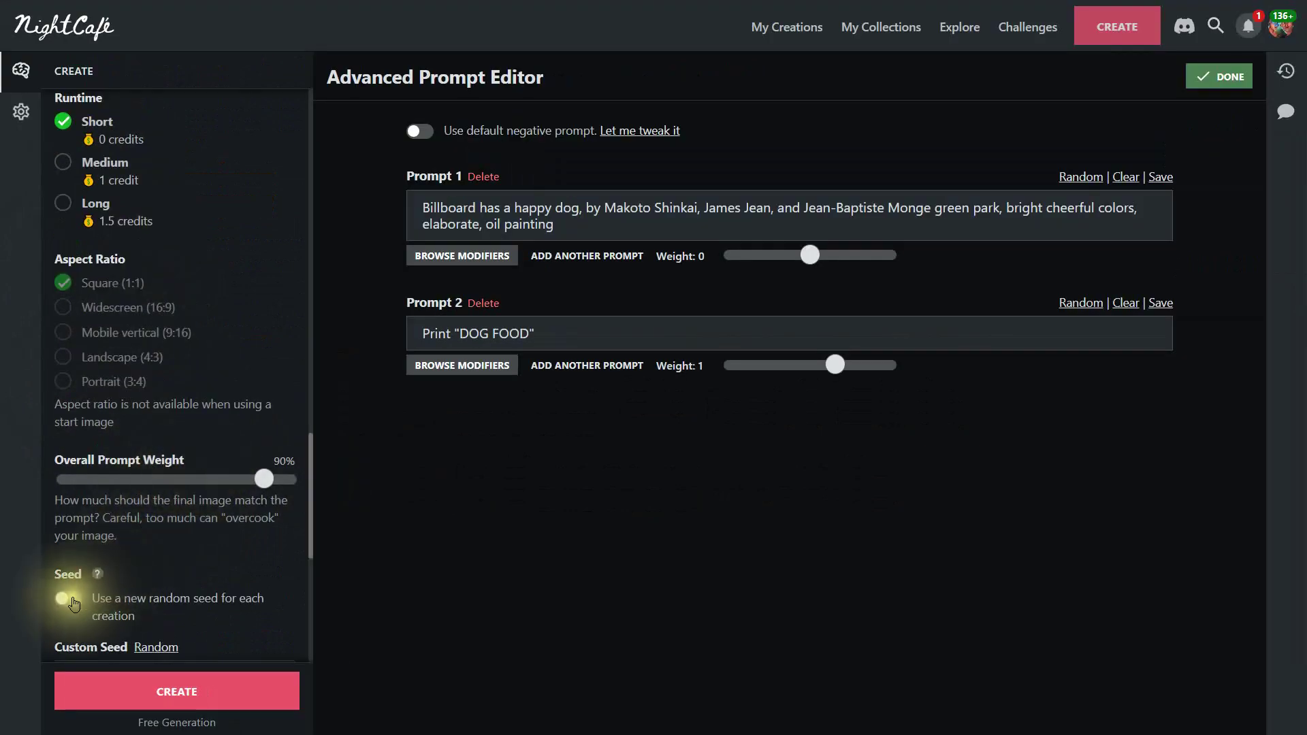
click(76, 593)
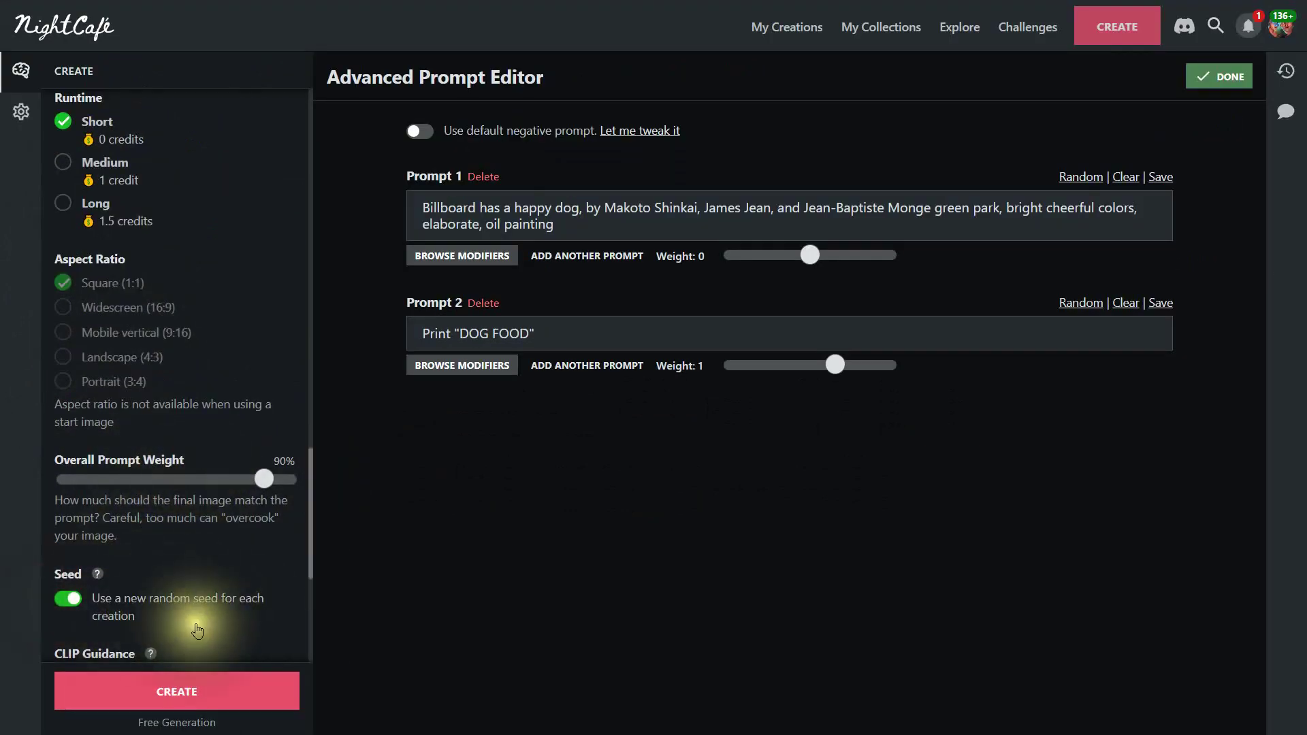
click(221, 692)
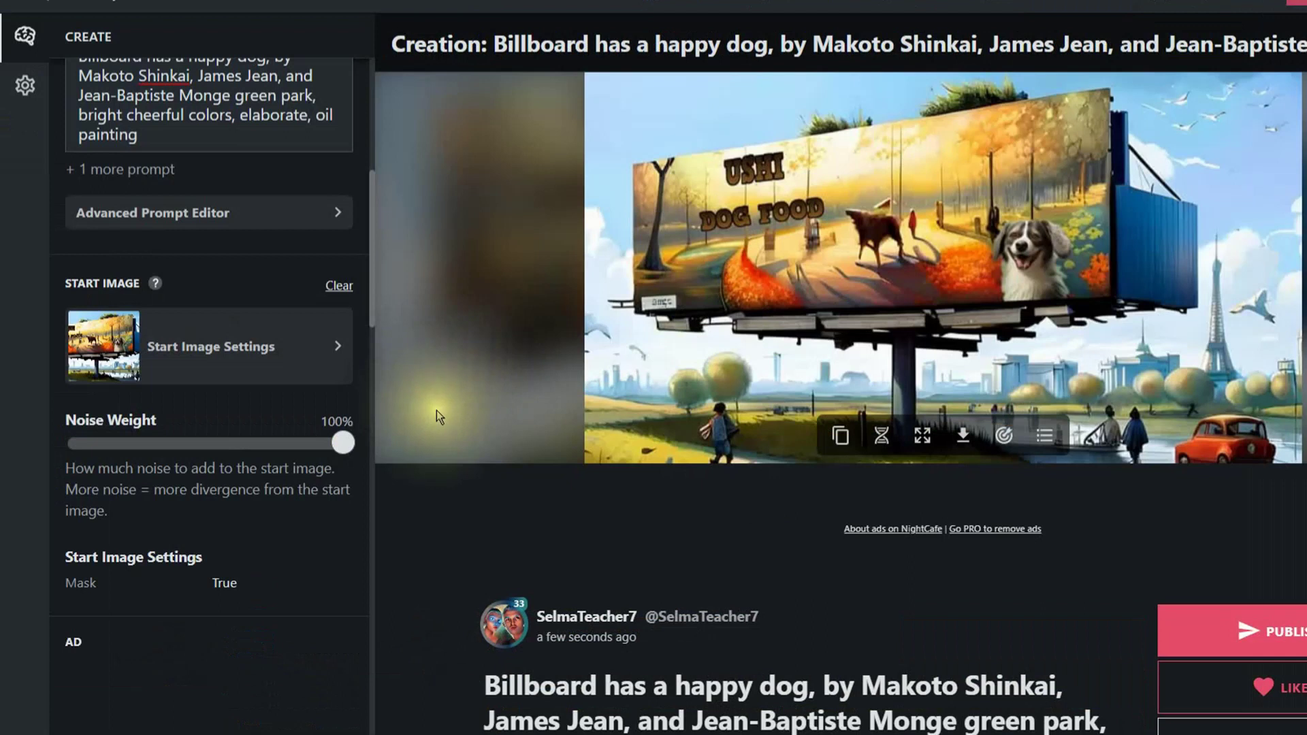
Step: Insert "font: new times roman :" before Print "DOG FOOD" in the second prompt
click(292, 219)
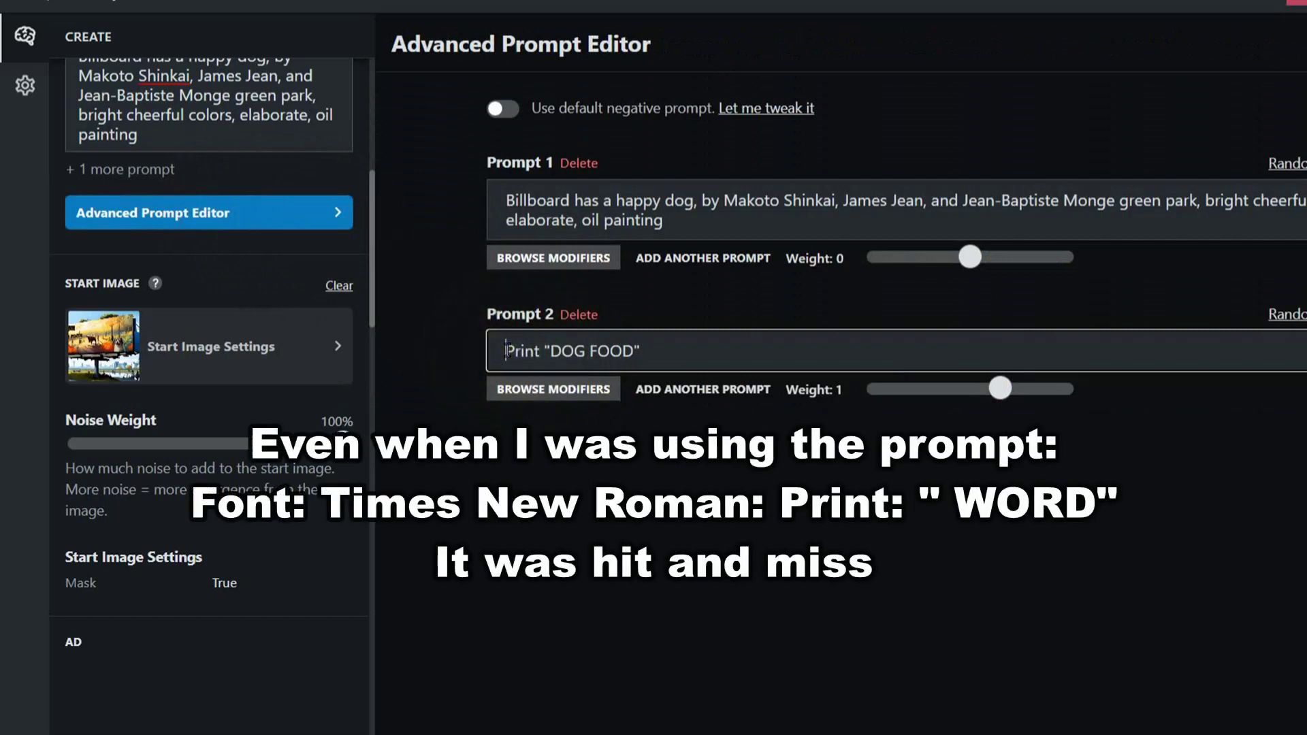
text(font:)
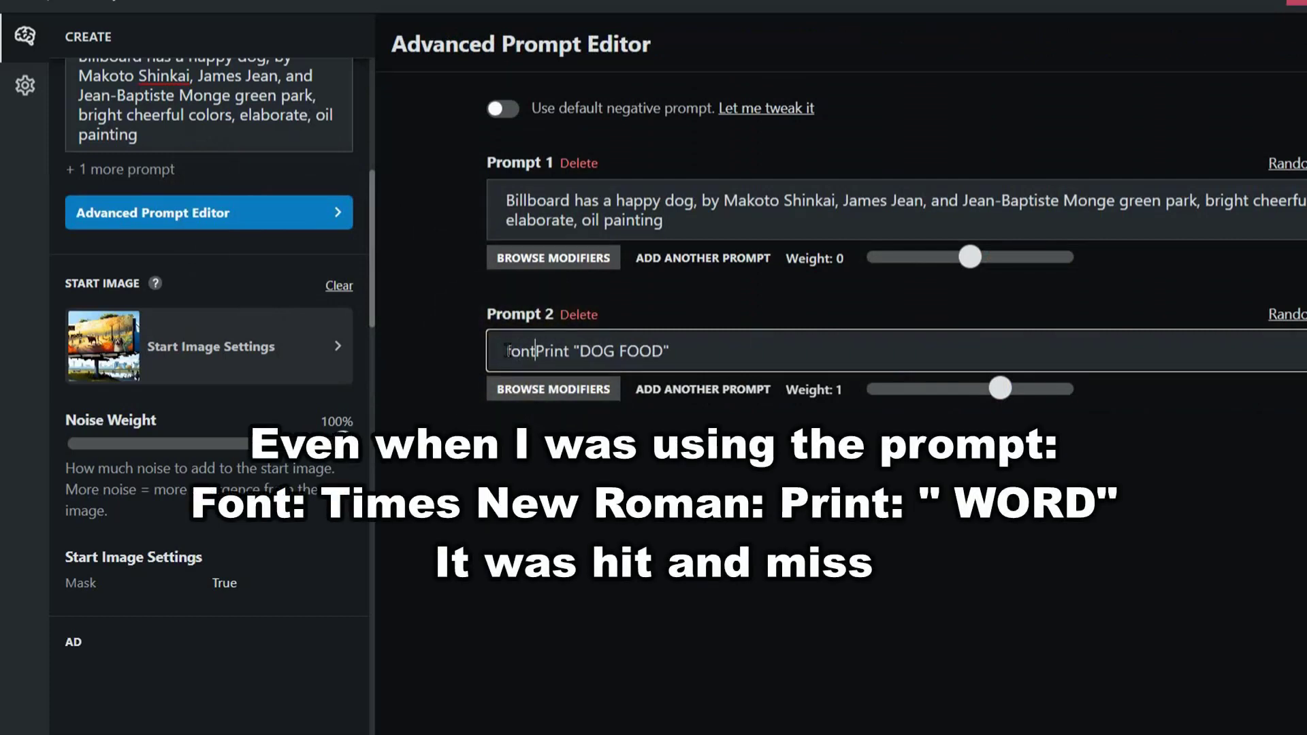
text( new )
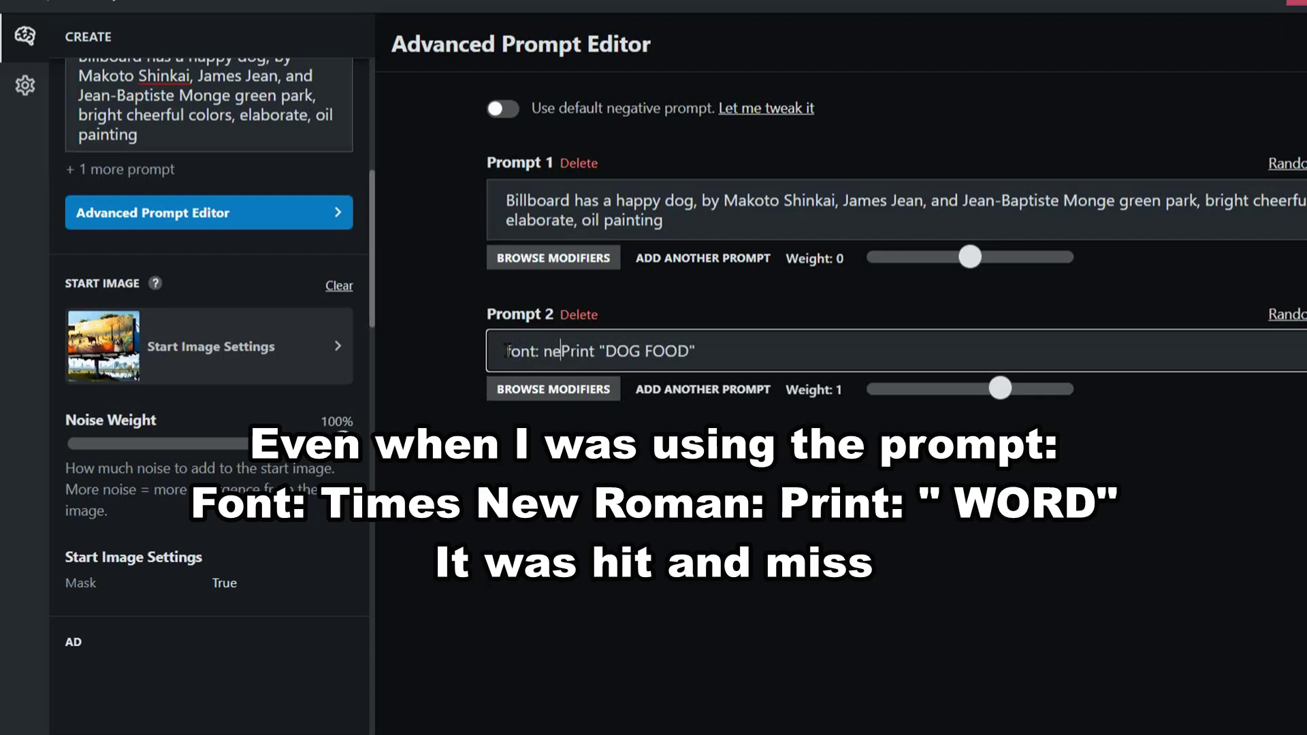
text(times)
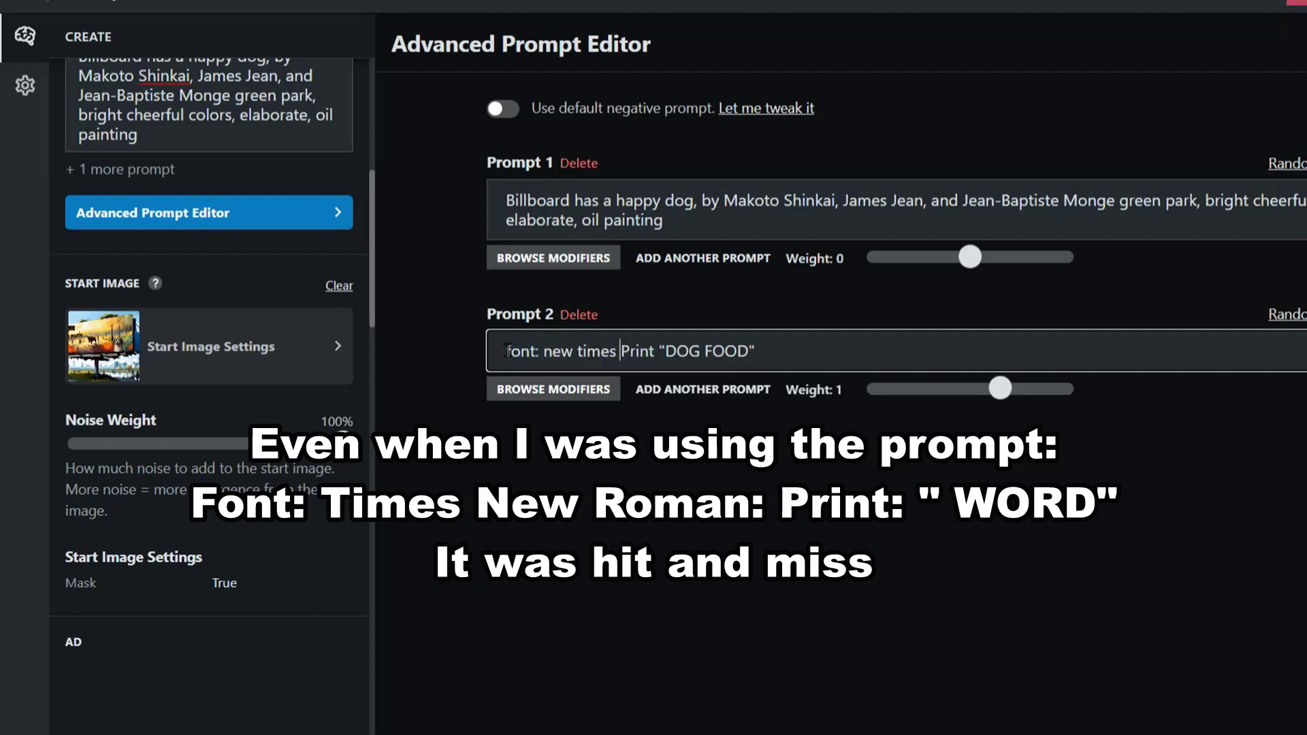
text( roman)
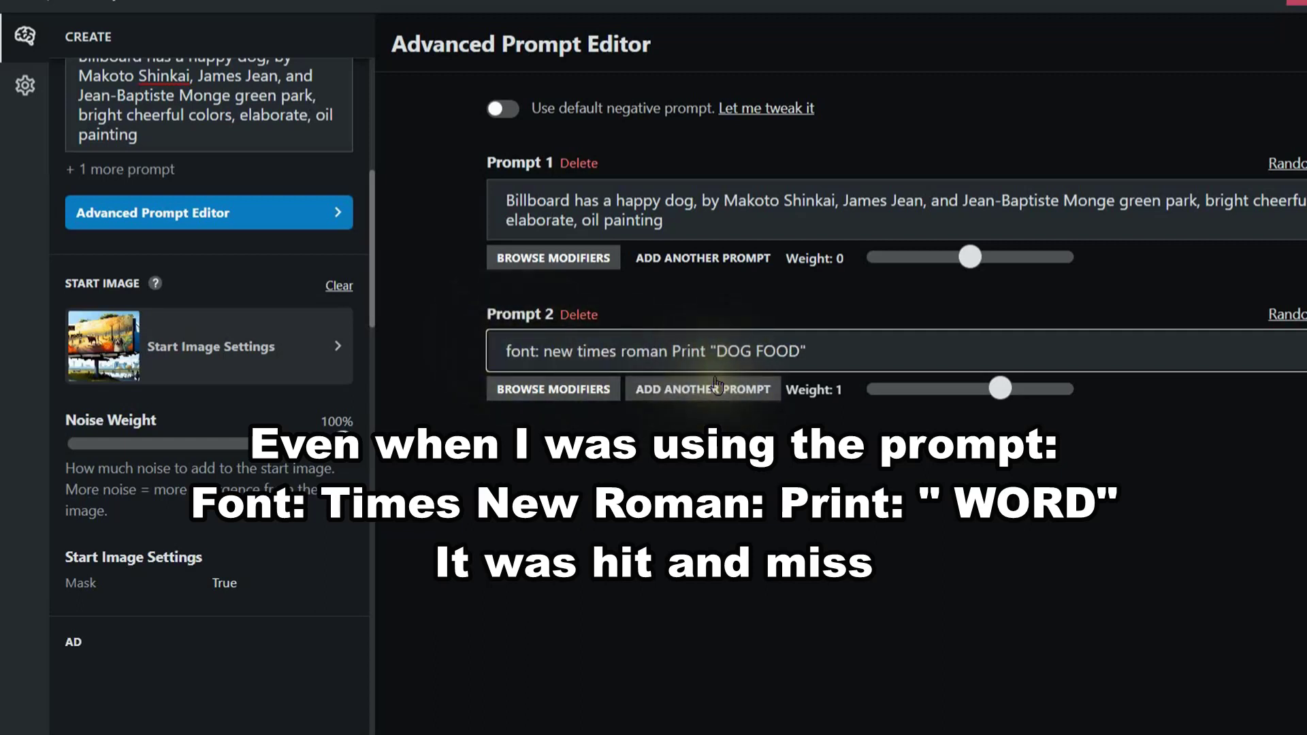
text( :)
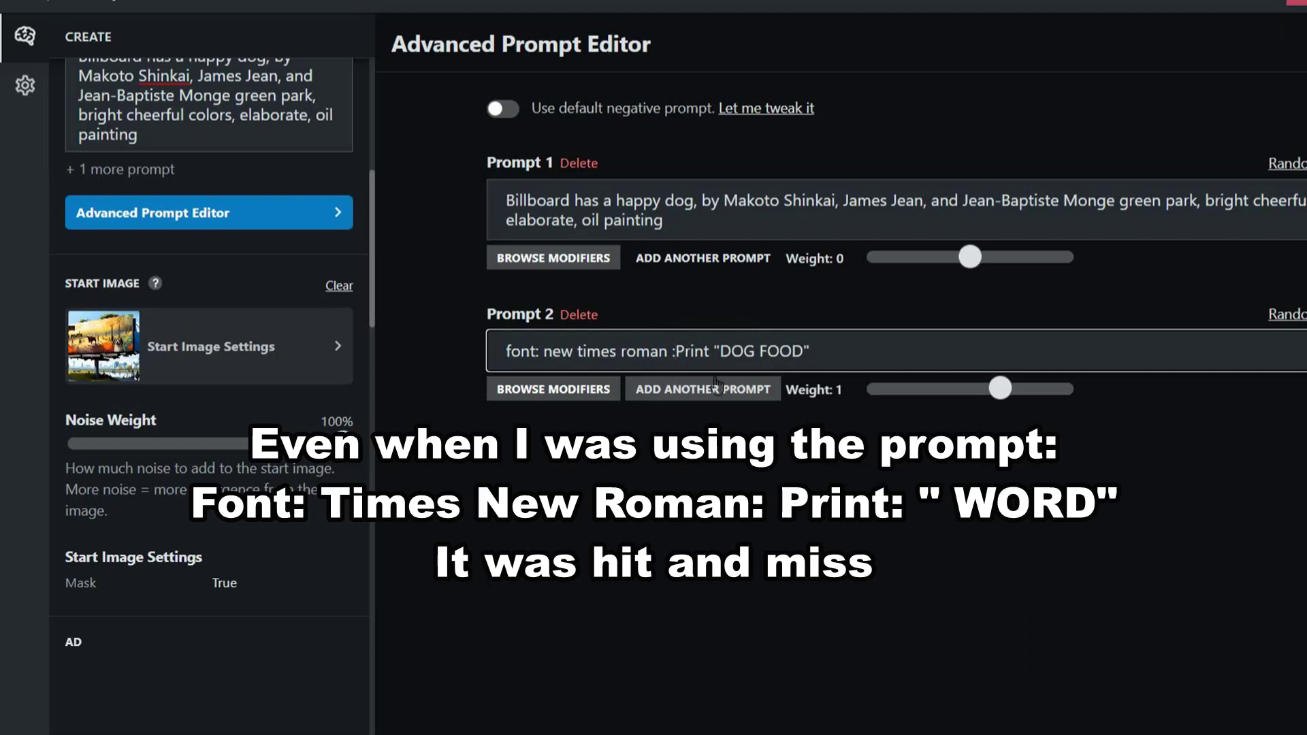